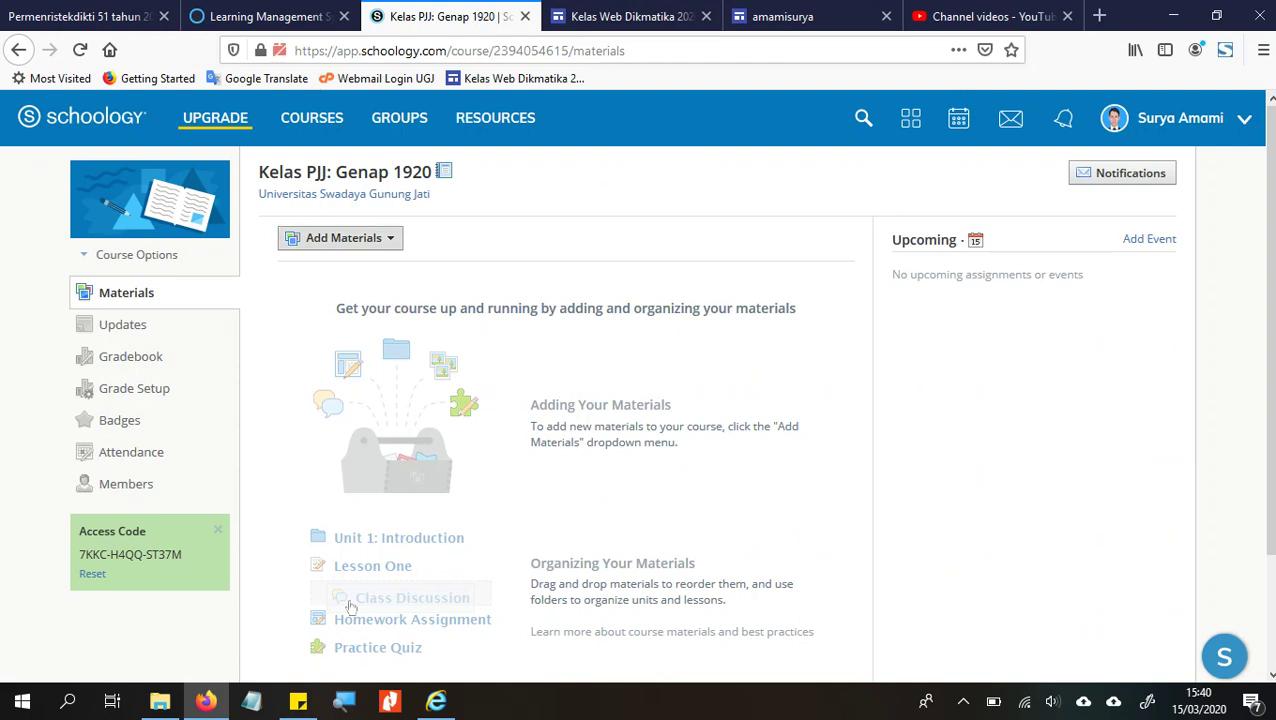
left_click(341, 238)
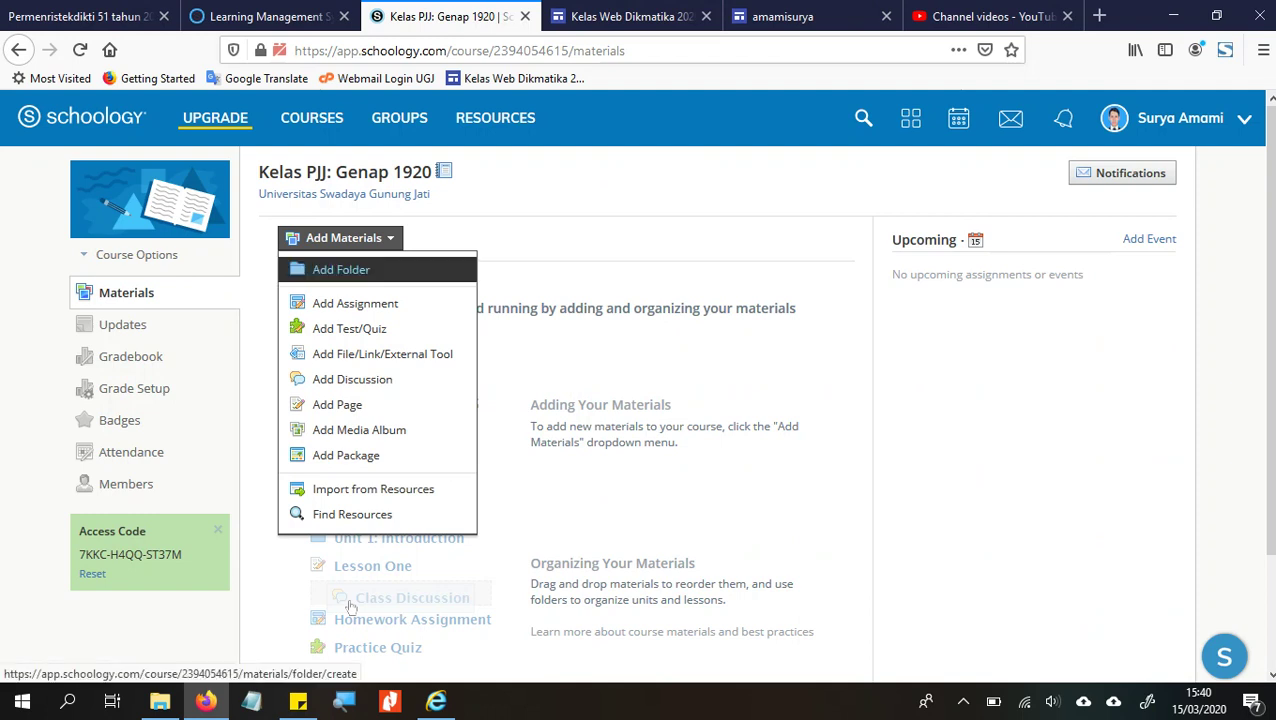
left_click(341, 238)
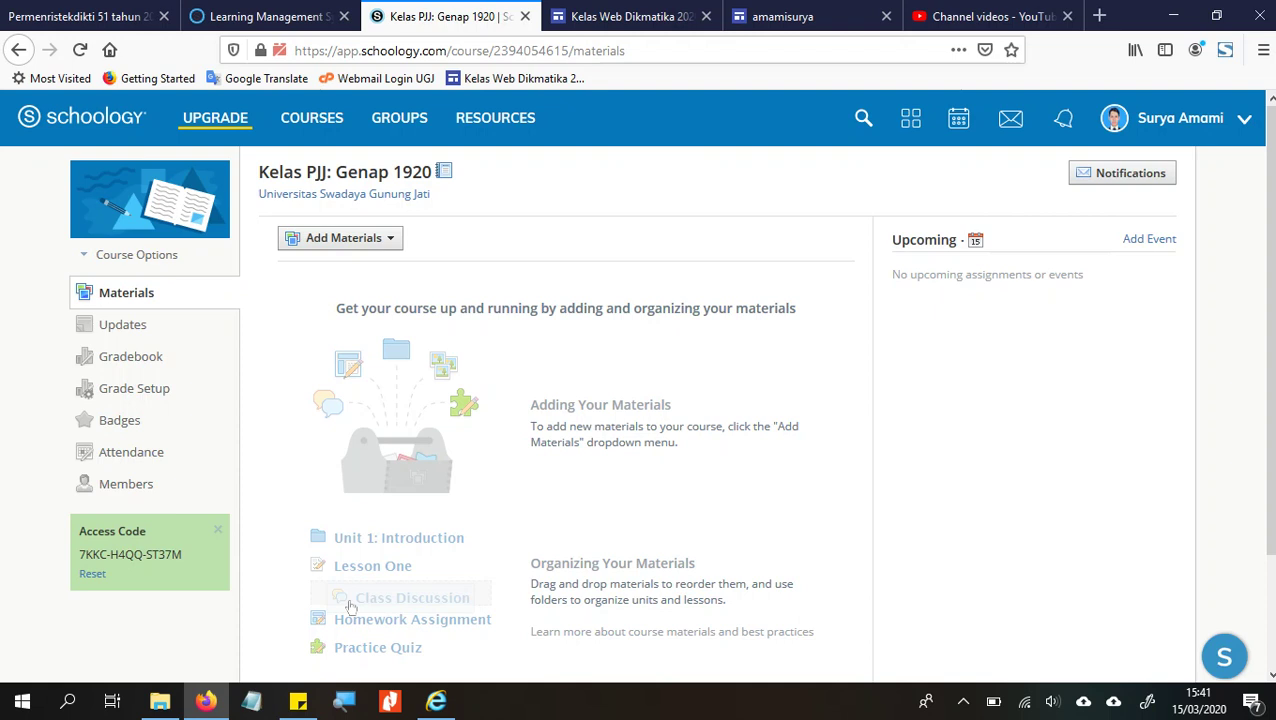
left_click(342, 238)
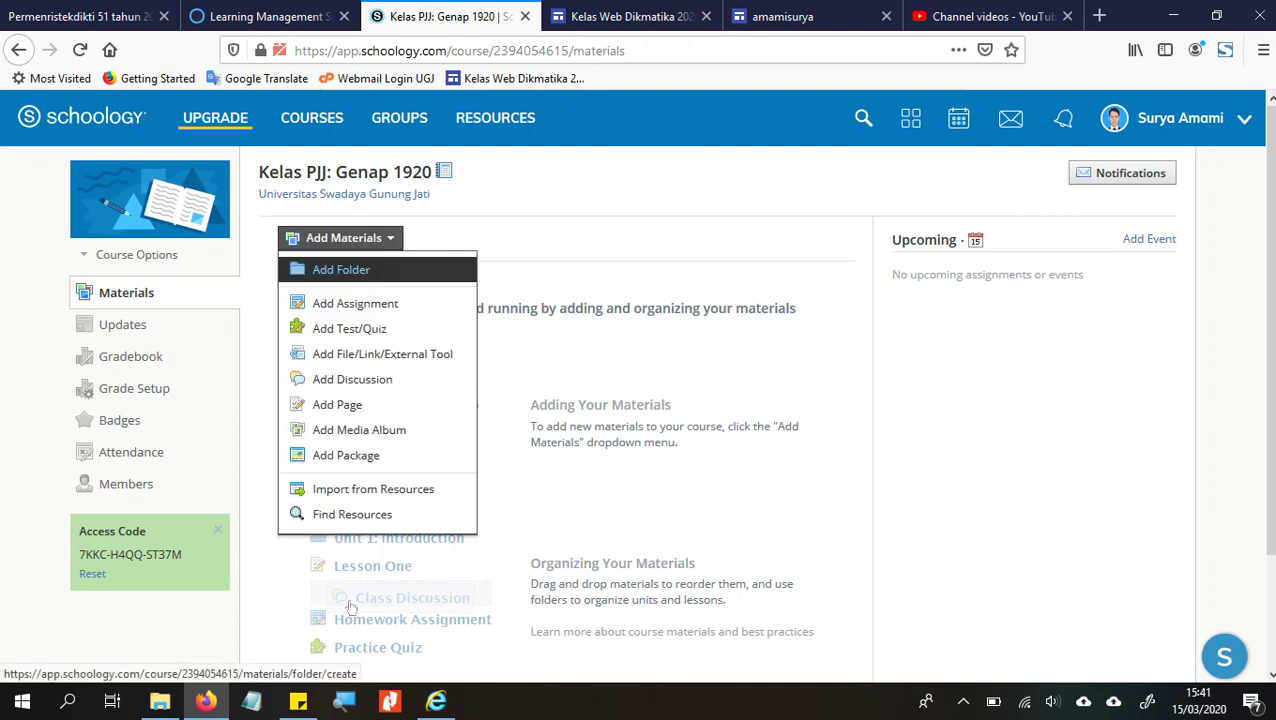
left_click(342, 238)
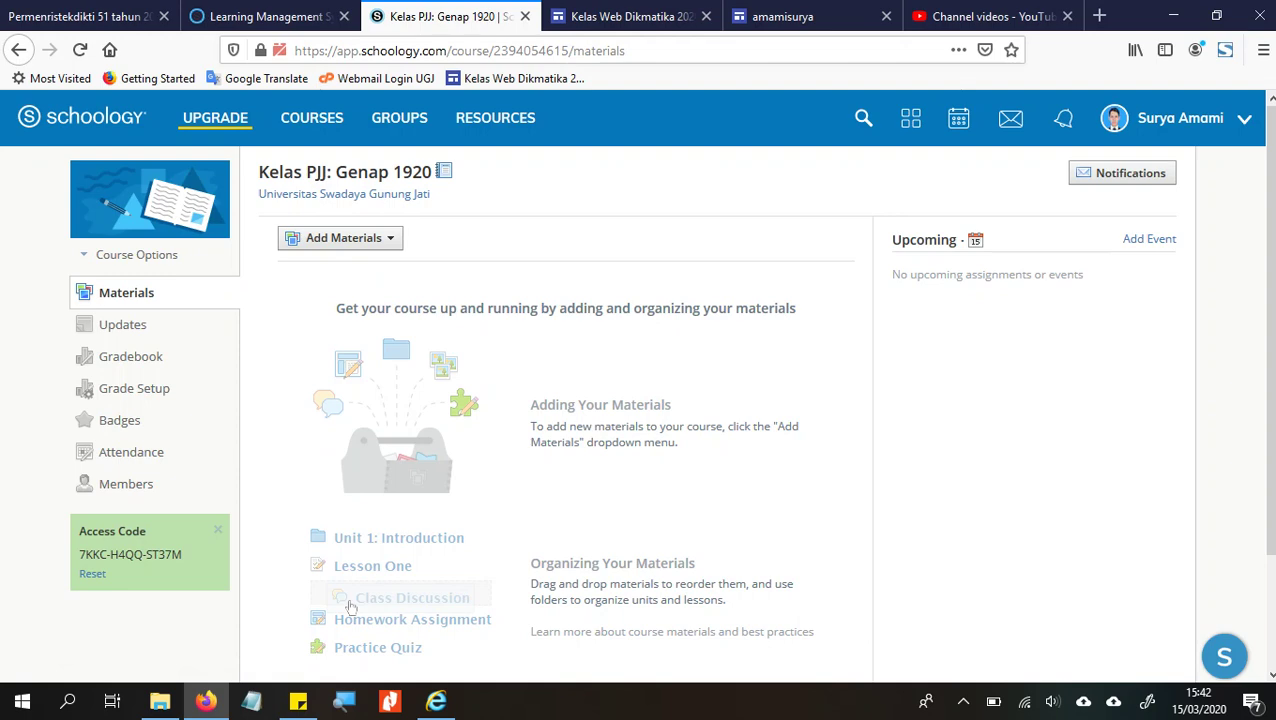
Create a materials folder titled "Unit 1 Pendahuluan PJJ" with the description "Diskusi PJJ".
left_click(340, 238)
left_click(330, 267)
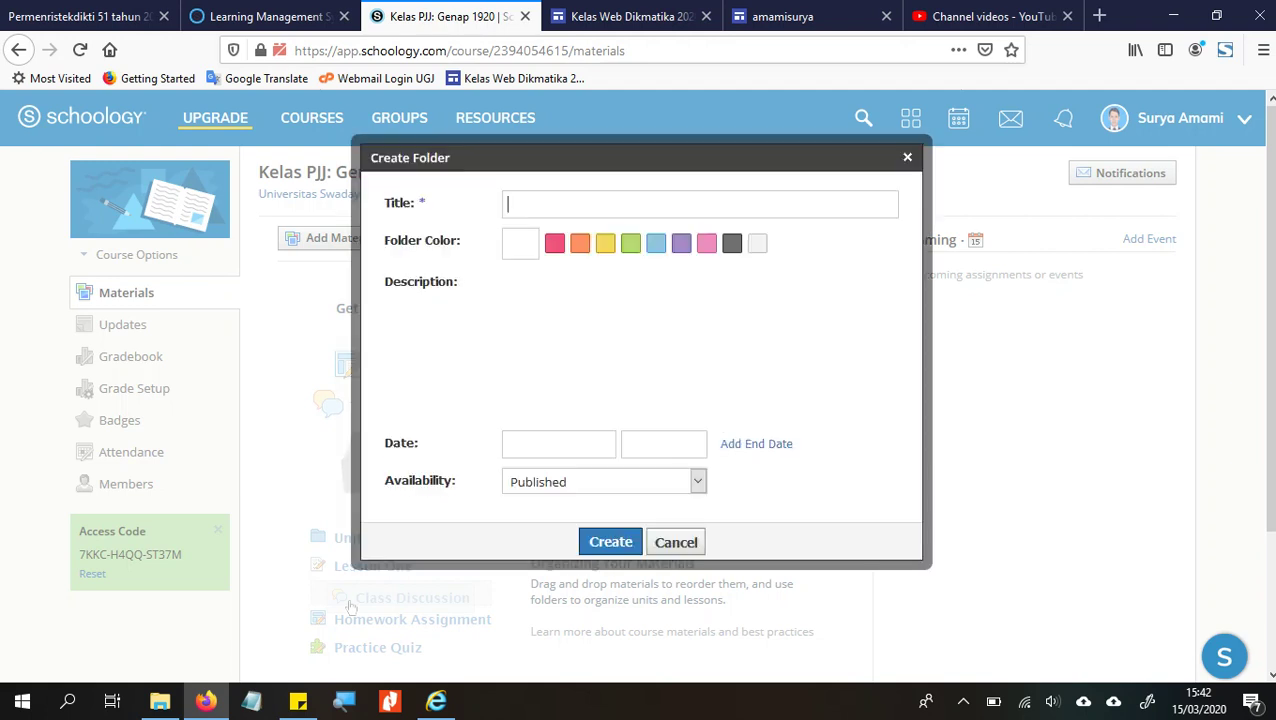
type("Unit")
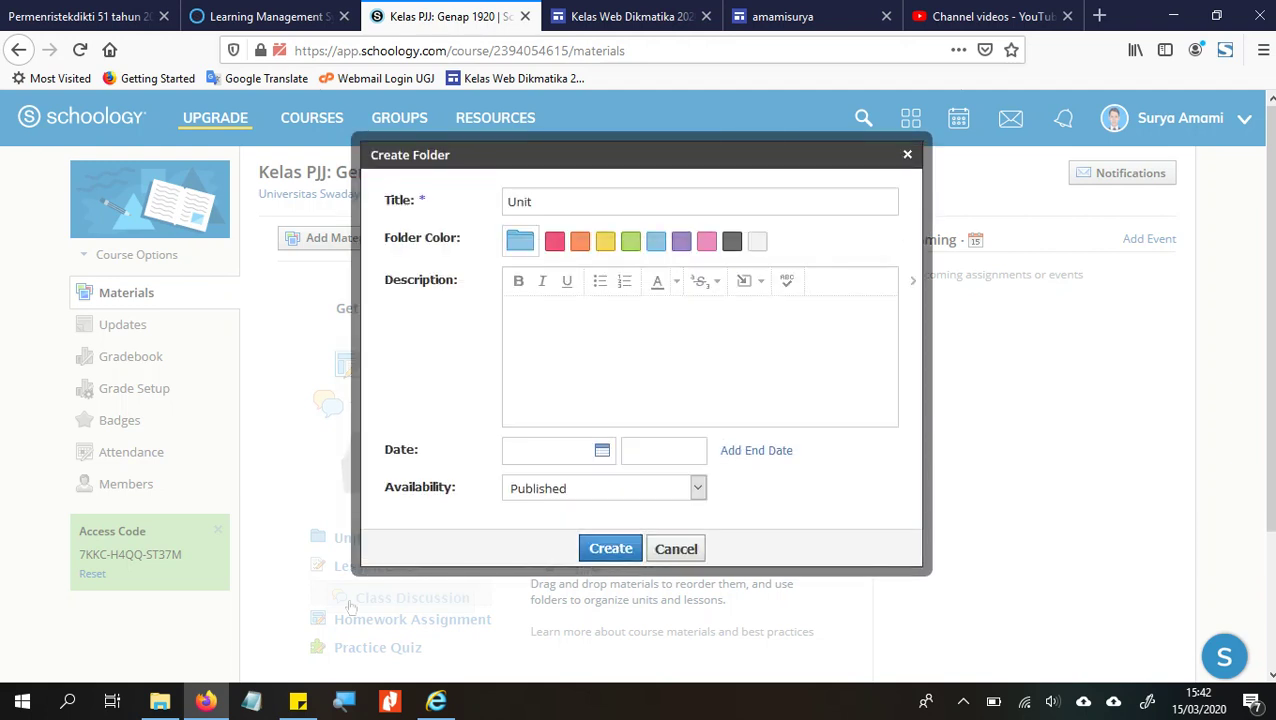
type(" 1 Pengenala")
key("ctrl+shift+Left")
type("Pen")
type("dahuluan")
type(" PJJ")
type("Diskusi")
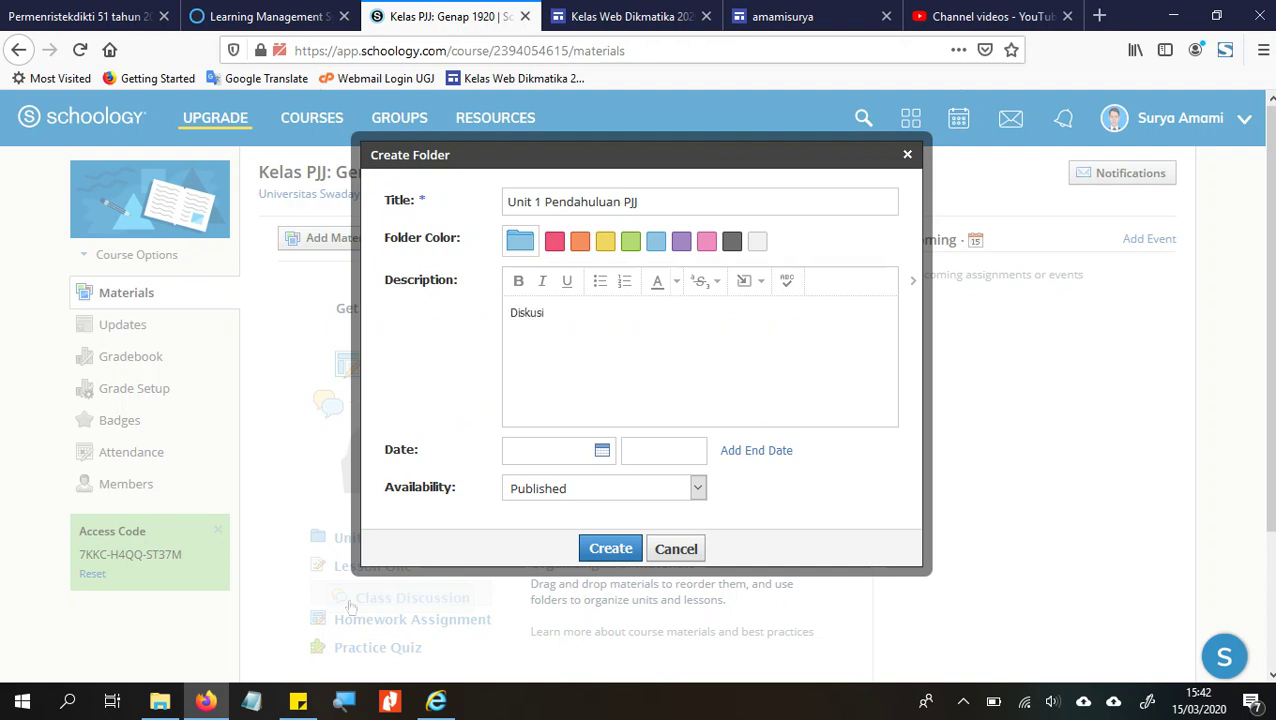
type(" PJJ")
key("Return")
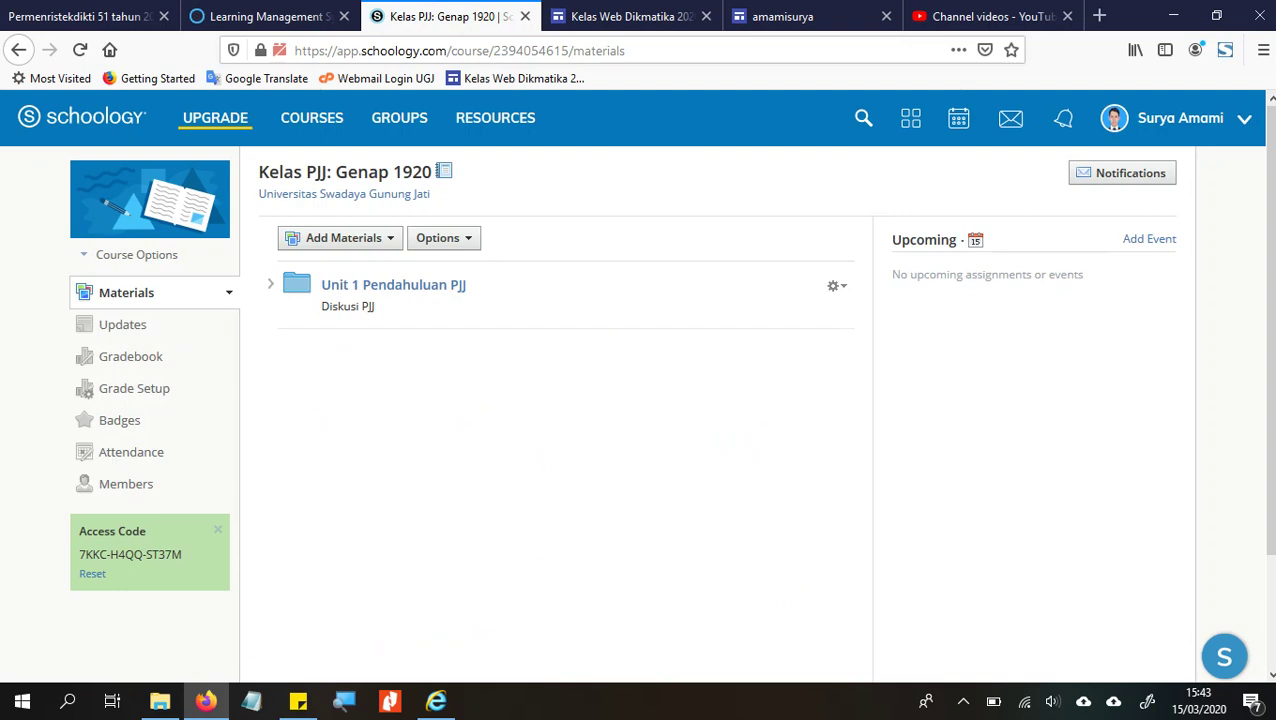
Start a new discussion in the course materials titled "Pendahuluan PJJ".
left_click(341, 238)
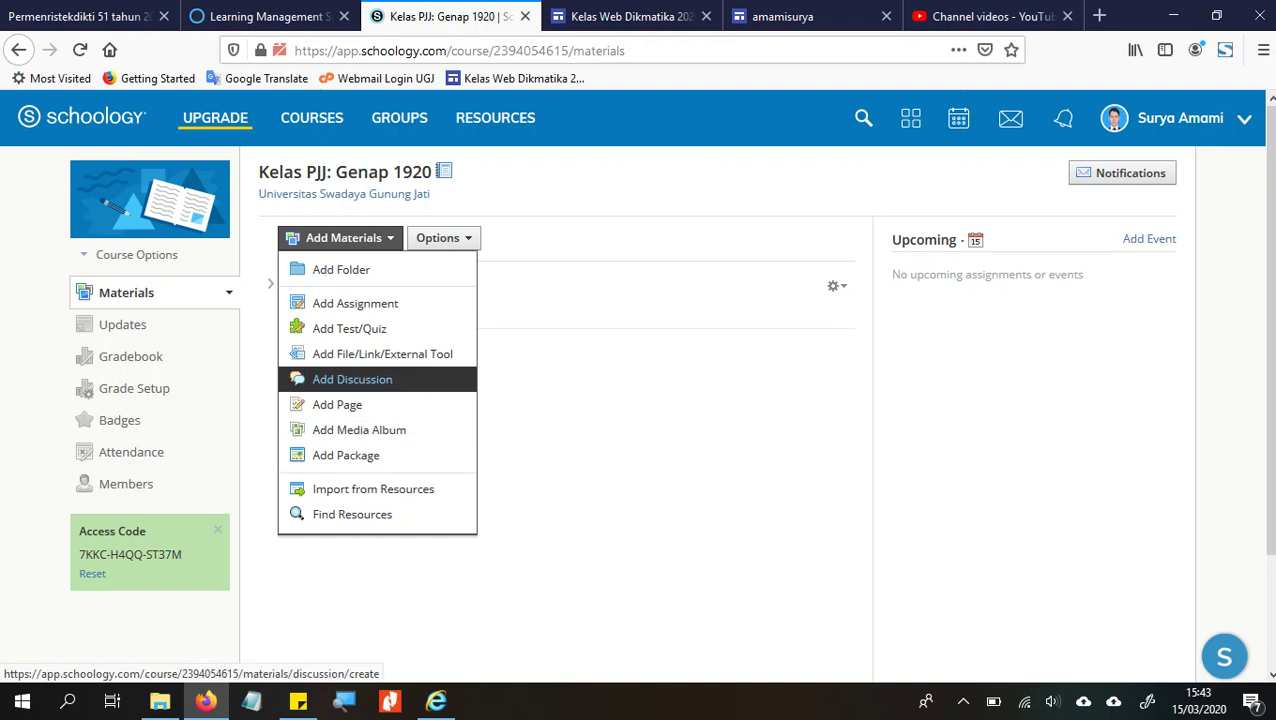
left_click(352, 379)
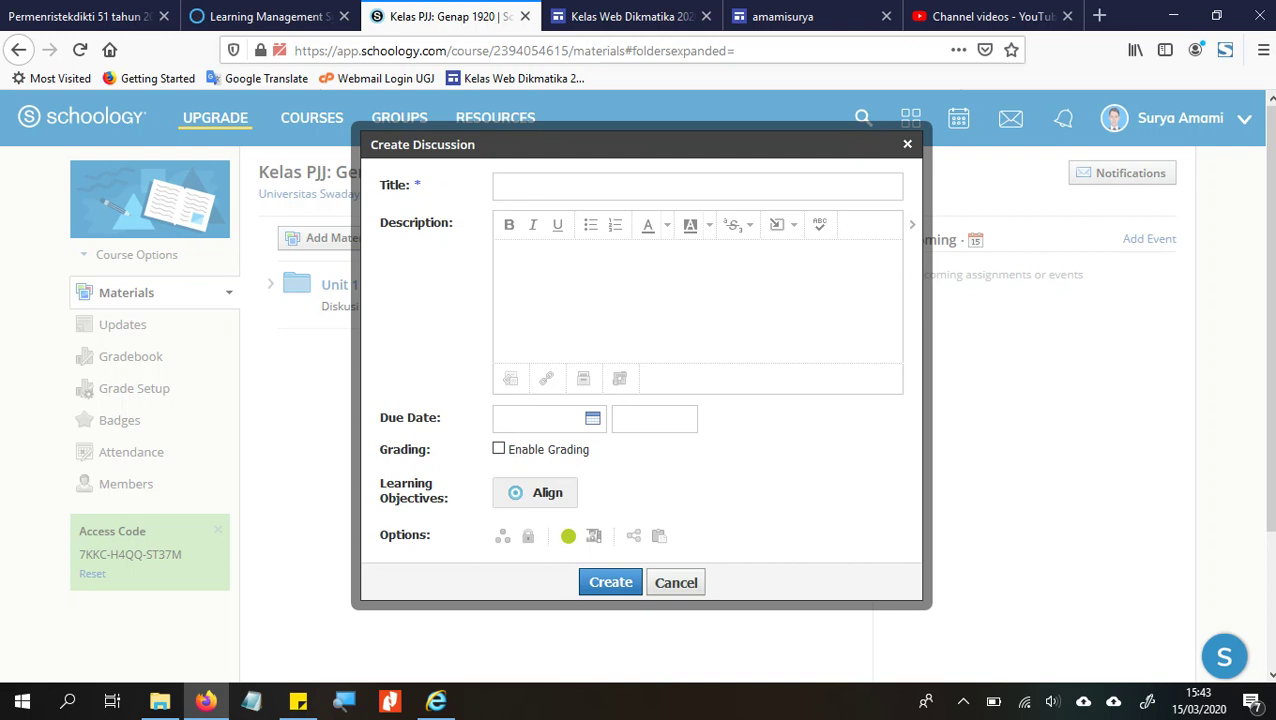
type("Pendahu")
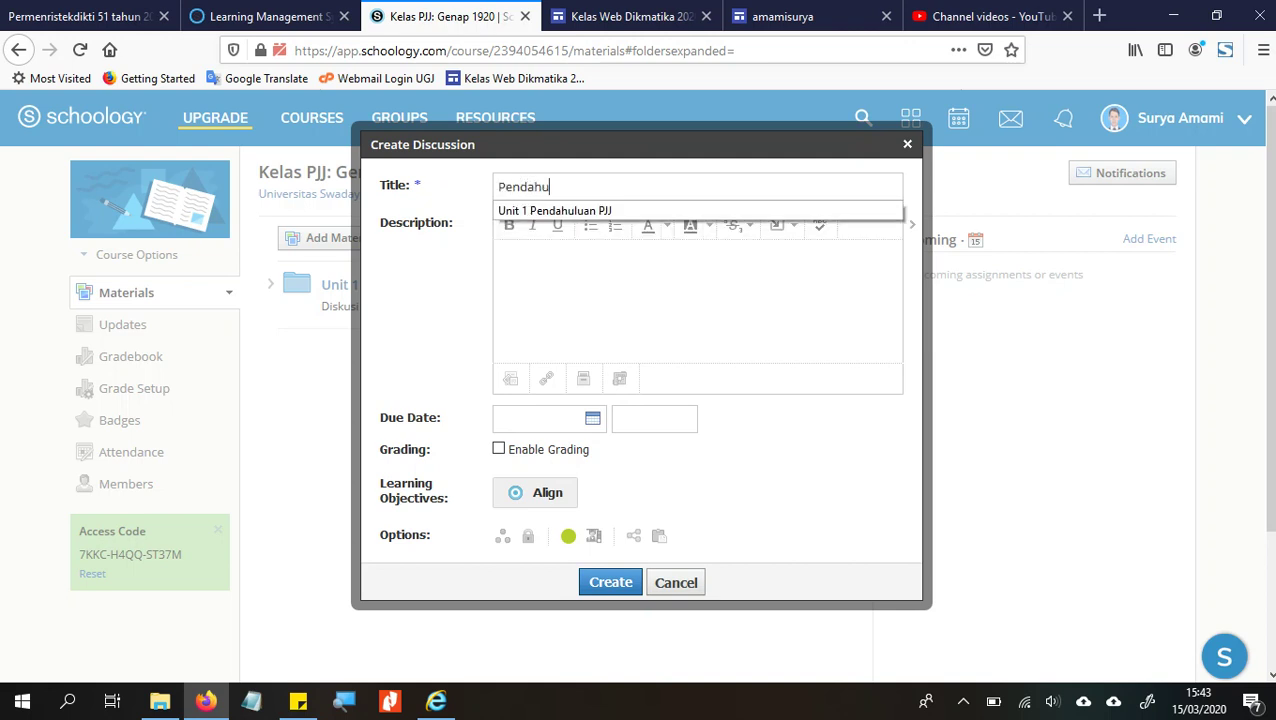
type("luan PLL")
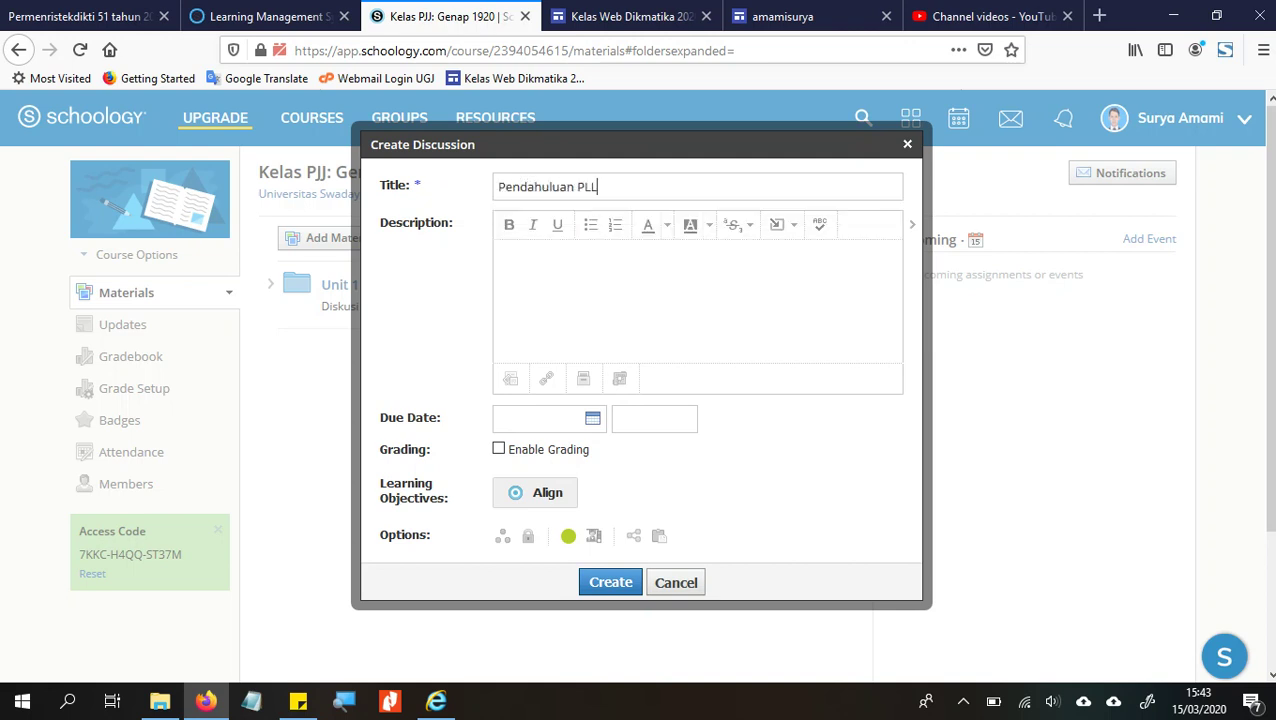
key("BackSpace")
key("BackSpace")
type("JJ")
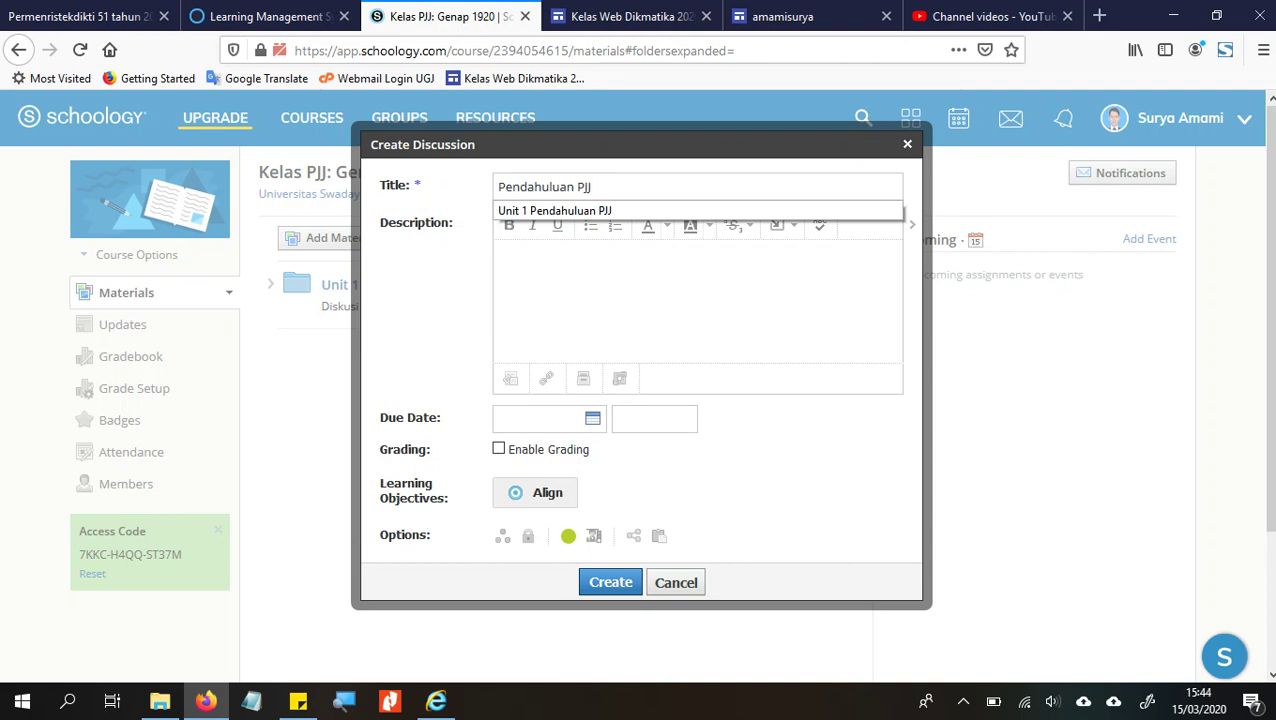
left_click(588, 308)
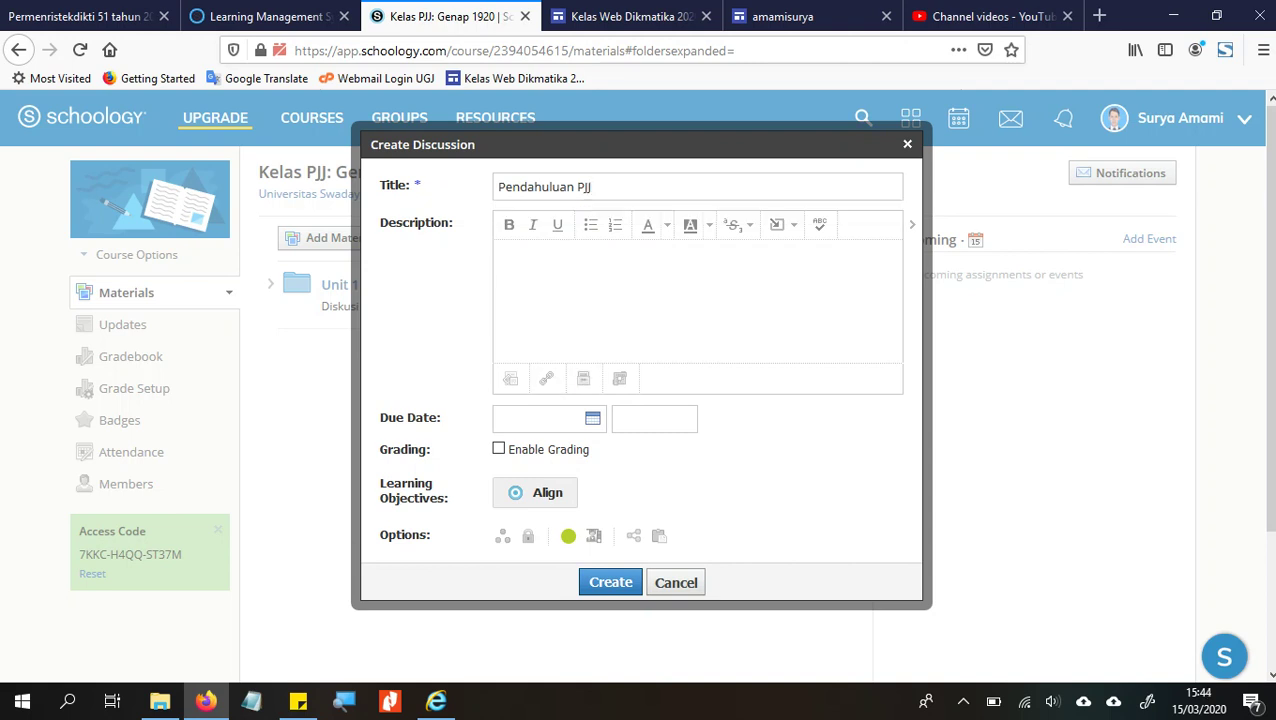
Copy the web address of the open Permenristekdikti 51 tahun 2018 PDF and return to the discussion form.
left_click(90, 16)
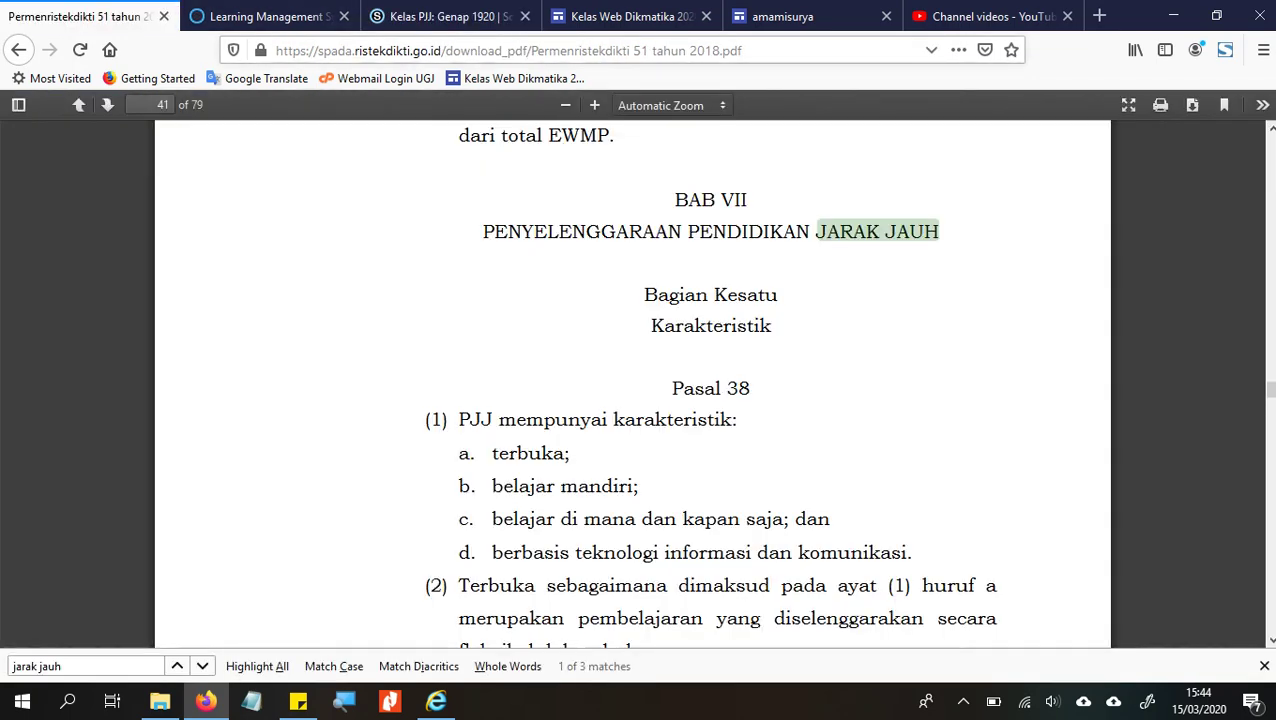
key("ctrl+l")
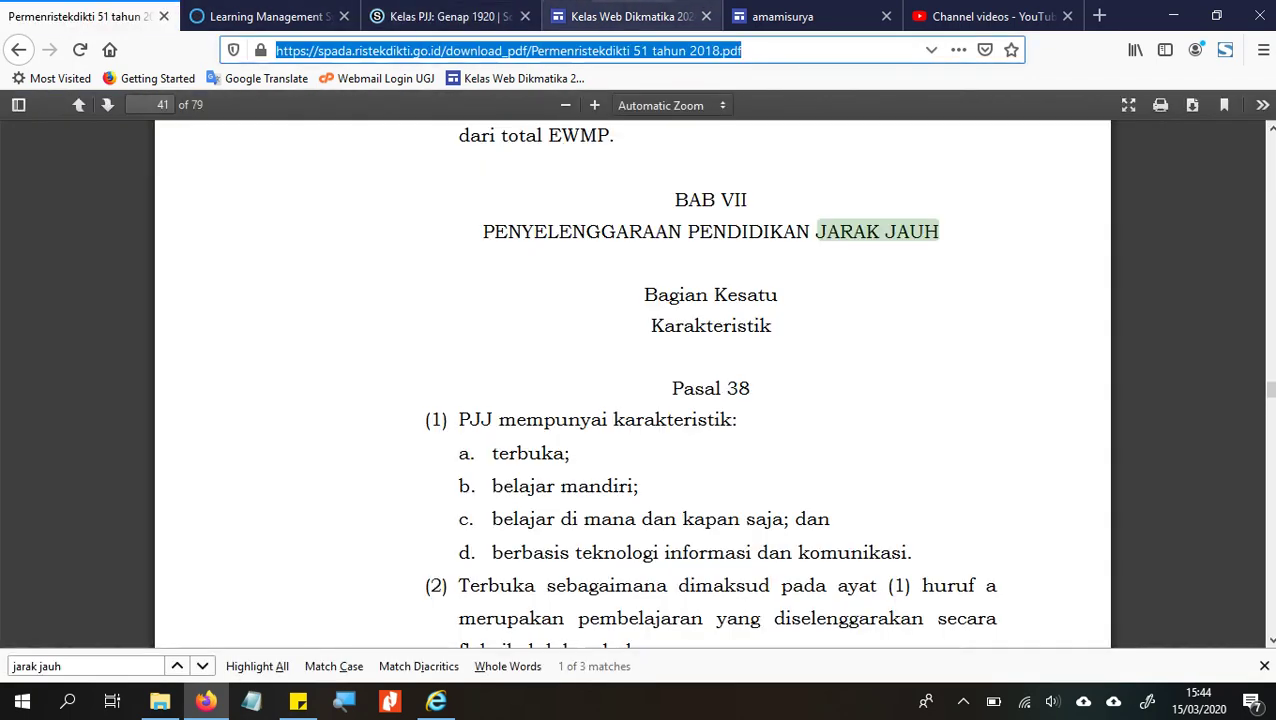
left_click(450, 16)
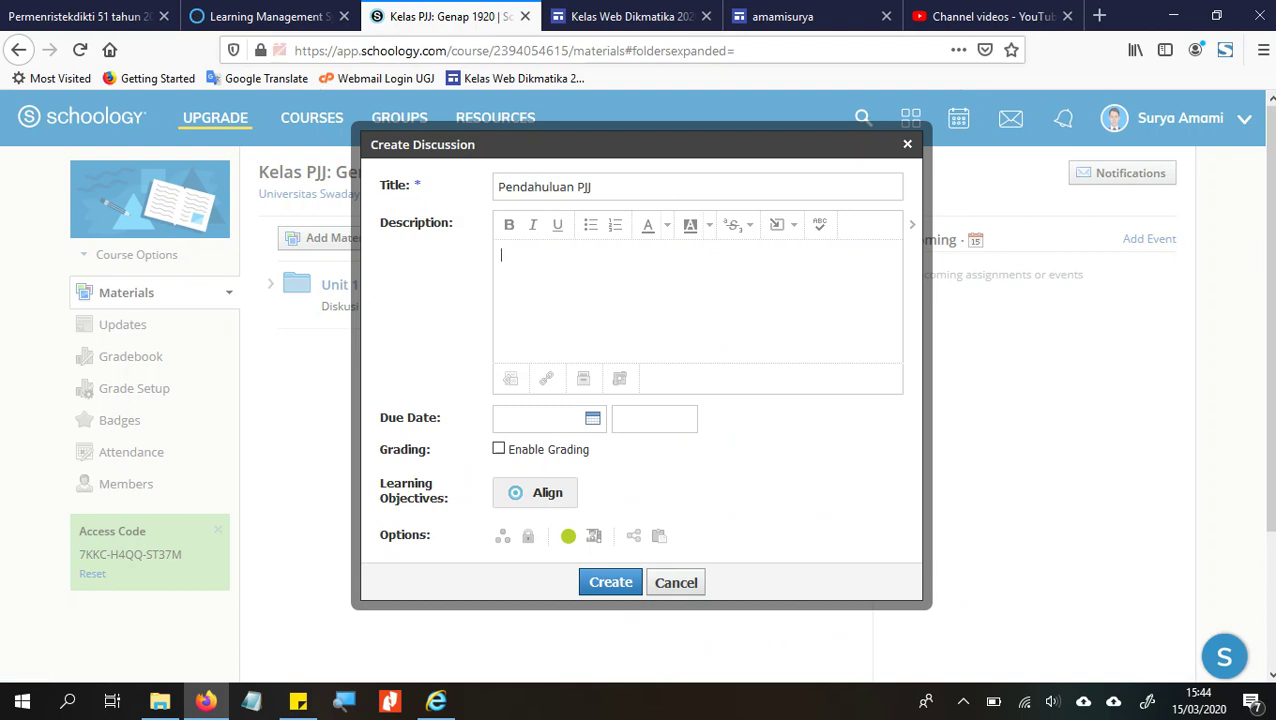
Begin the discussion description with "Bacalah definisi PJJ dalam peraturan mentr".
type("Bacalah ")
type("pe")
key("BackSpace")
key("BackSpace")
type("definisi ")
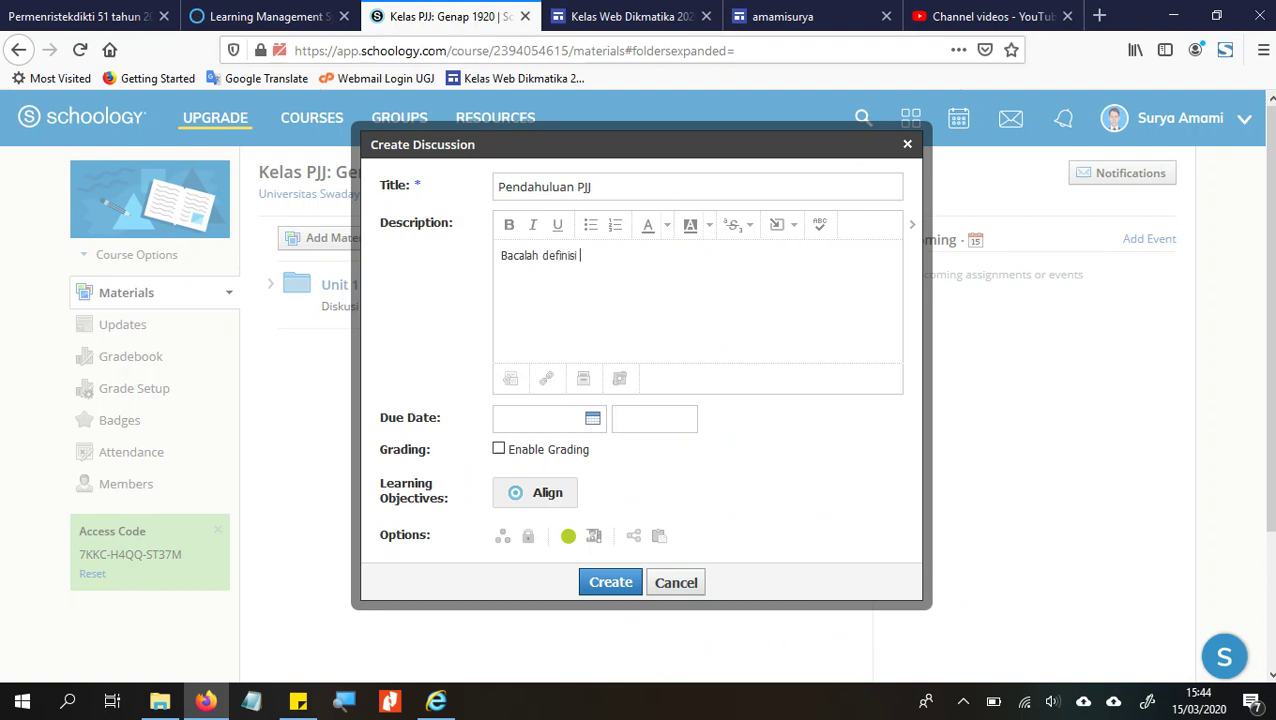
type("PJJ dalam peratua")
type("an")
key("BackSpace")
key("BackSpace")
key("BackSpace")
key("BackSpace")
type("ran m")
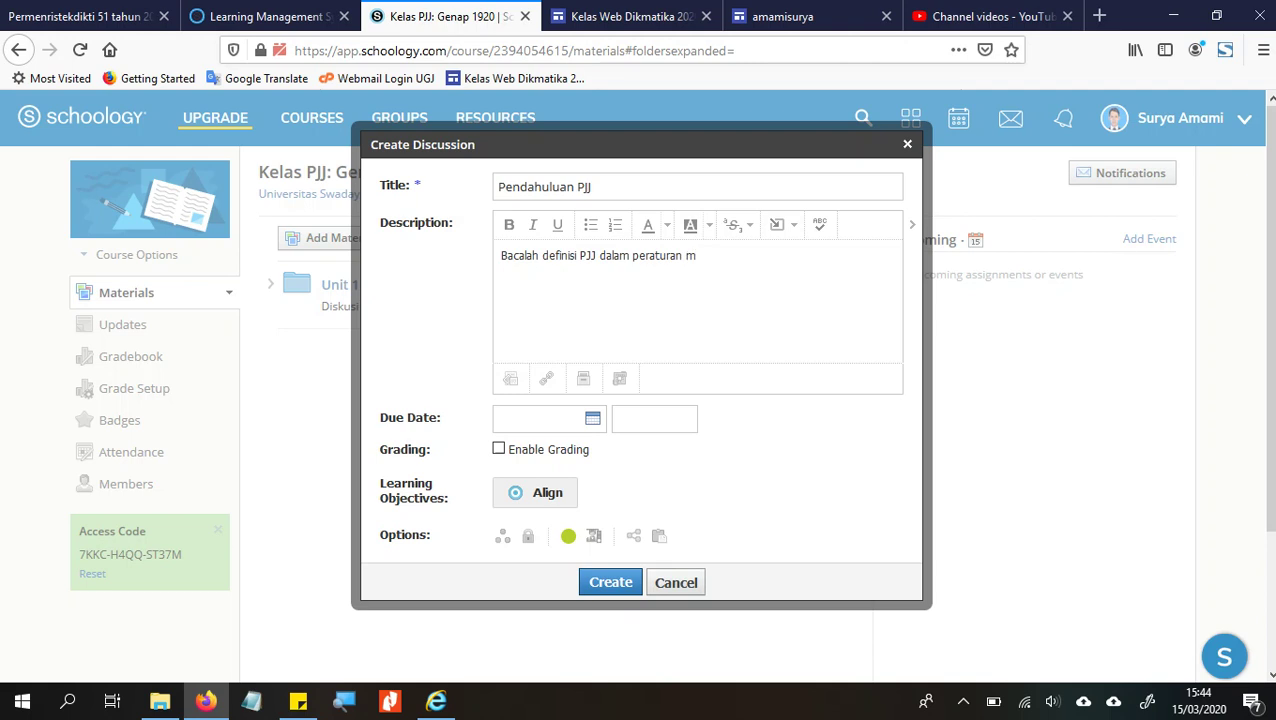
type("entr")
Replace "peraturan mentr" with "Permenristekdikti 51 2018" in the description and paste the copied PDF link on a new line below.
key("shift+Left")
key("shift+Left")
key("shift+Left")
key("shift+Left")
key("shift+Left")
key("shift+Left")
key("shift+Left")
key("shift+Left")
key("shift+Left")
key("shift+Left")
key("shift+Left")
key("shift+Left")
key("shift+Left")
key("shift+Left")
key("shift+Left")
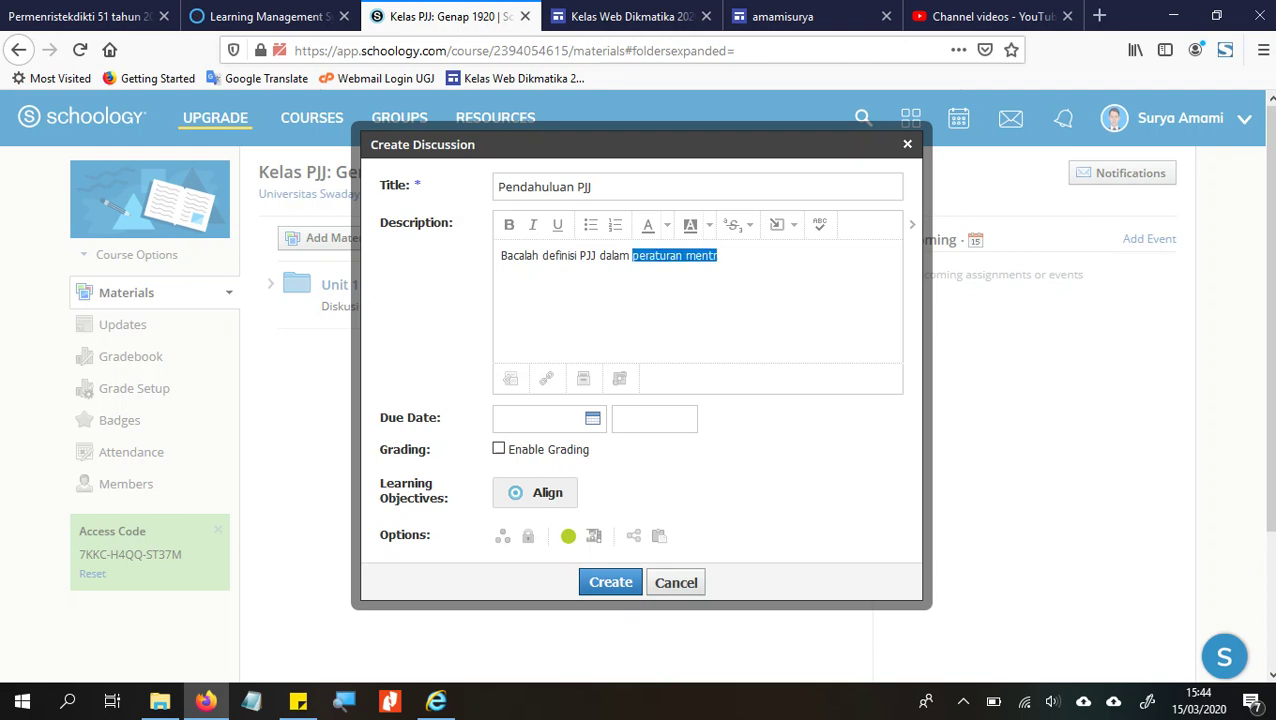
type("PErmen")
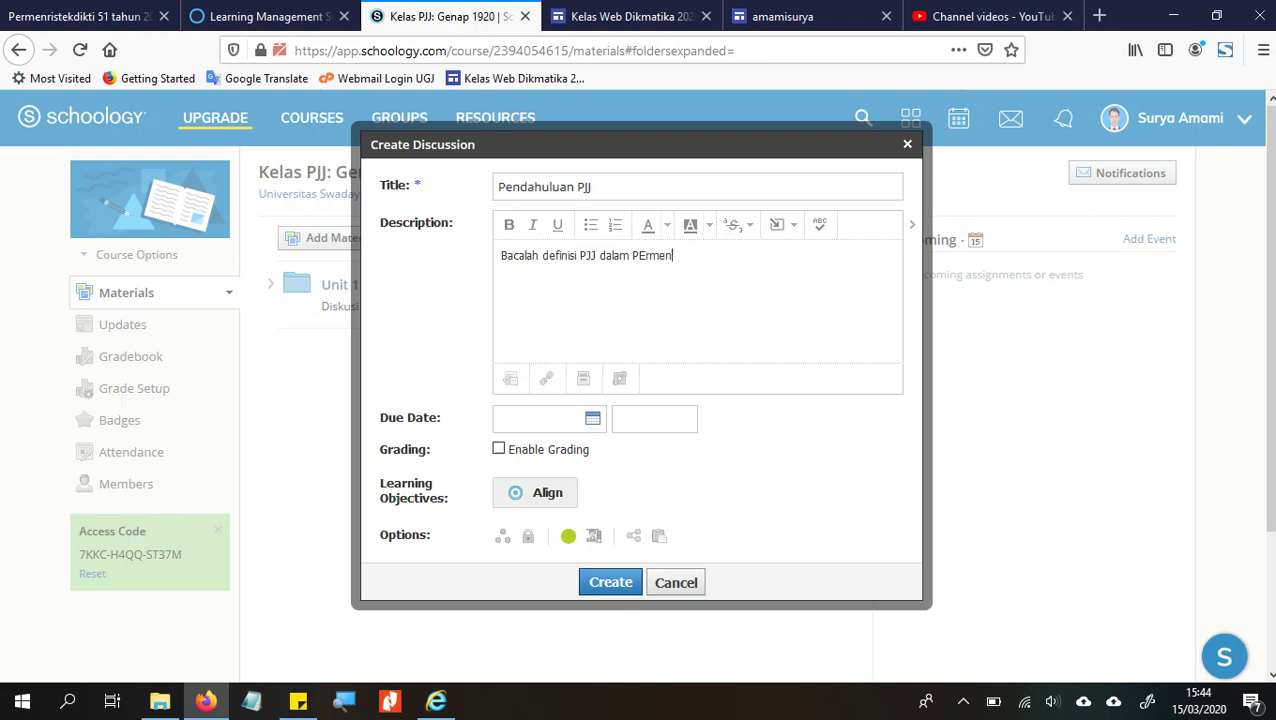
type("nistekdikti 51")
key("ctrl+Left")
key("ctrl+Left")
key("Right")
key("Right")
key("BackSpace")
type("e")
key("End")
type("2018")
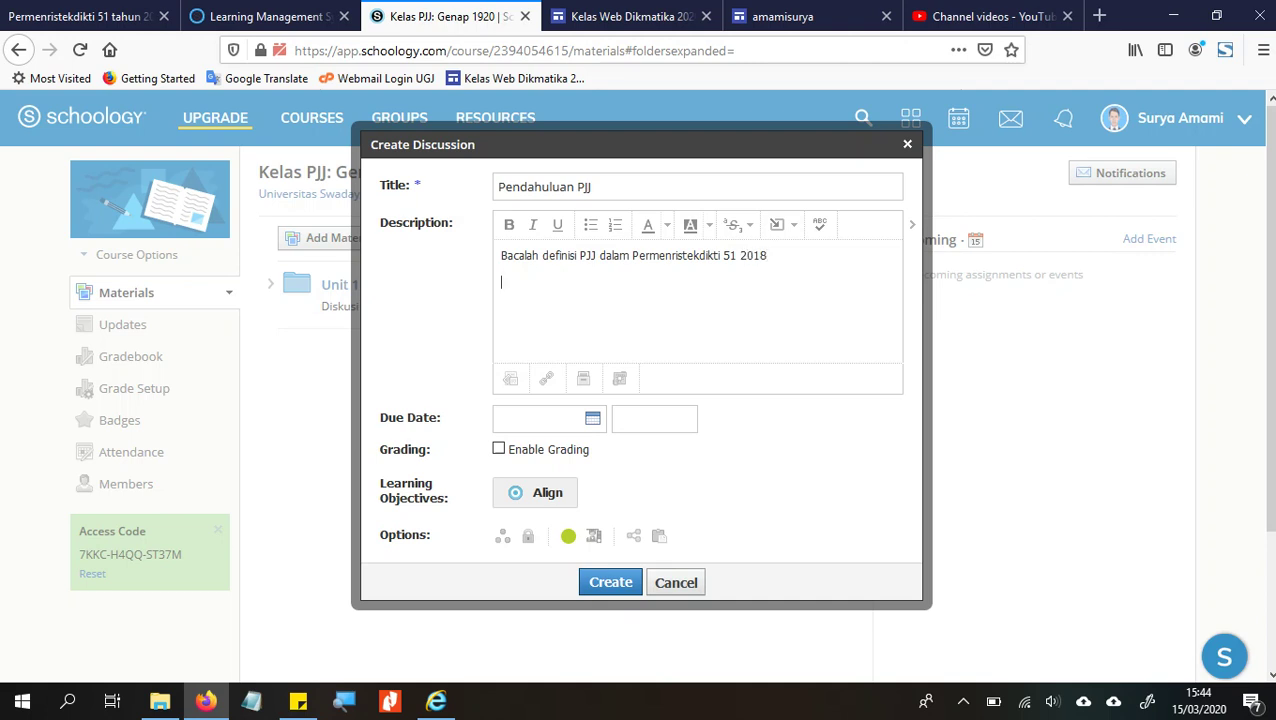
type("https://spada.ristekdikti.go.id/download_pdf/Permenristekdikti%2051%20tahun%202018.pdf")
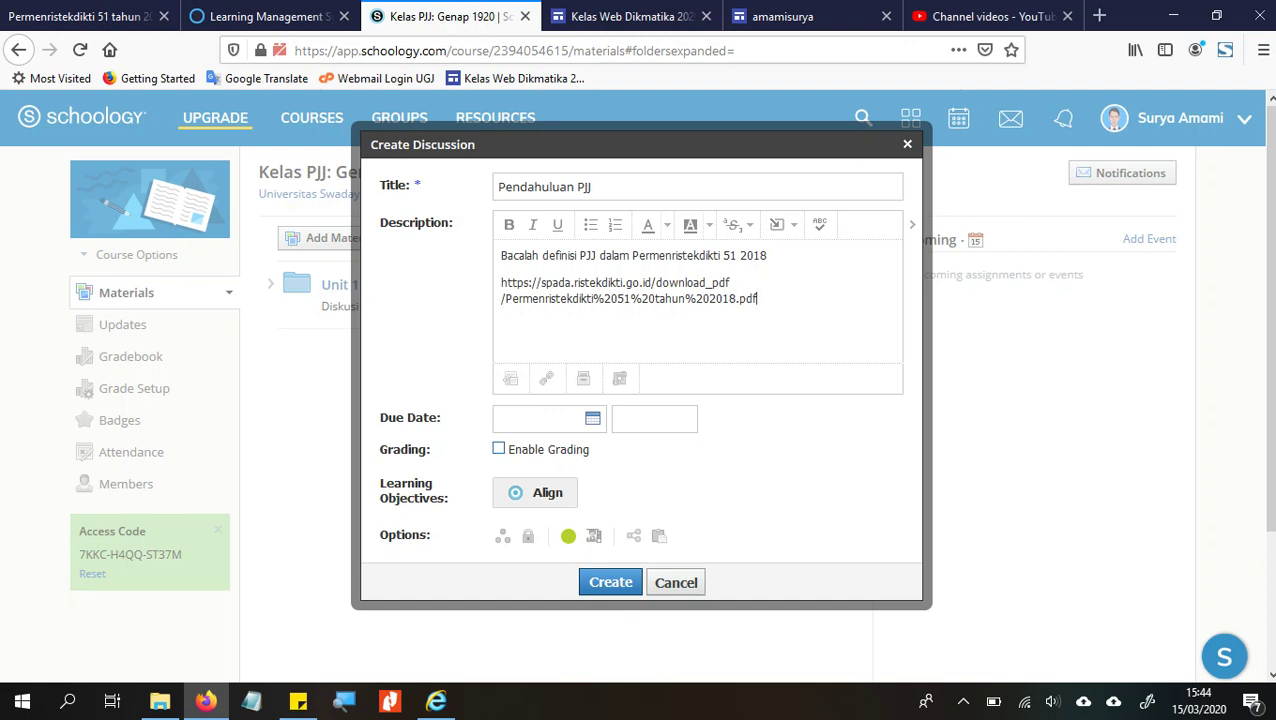
Enable grading for the discussion and set its grading category to (Ungraded).
left_click(498, 449)
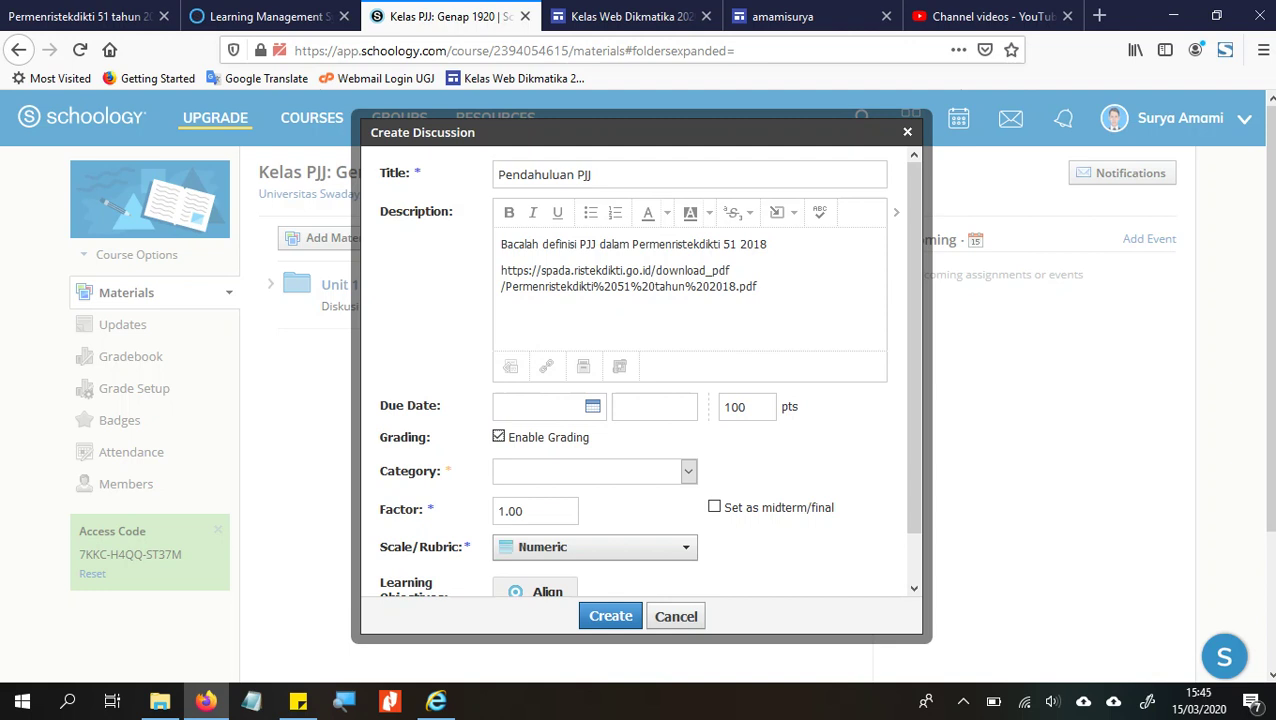
left_click(498, 437)
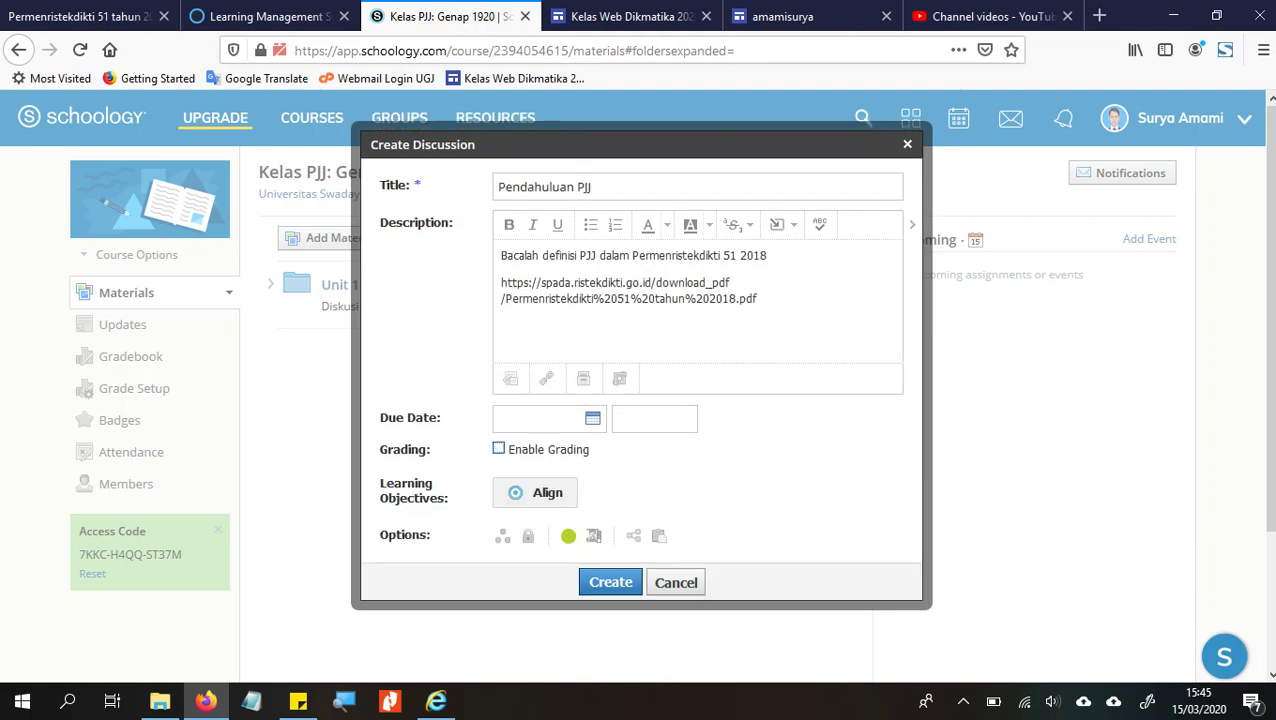
left_click(498, 449)
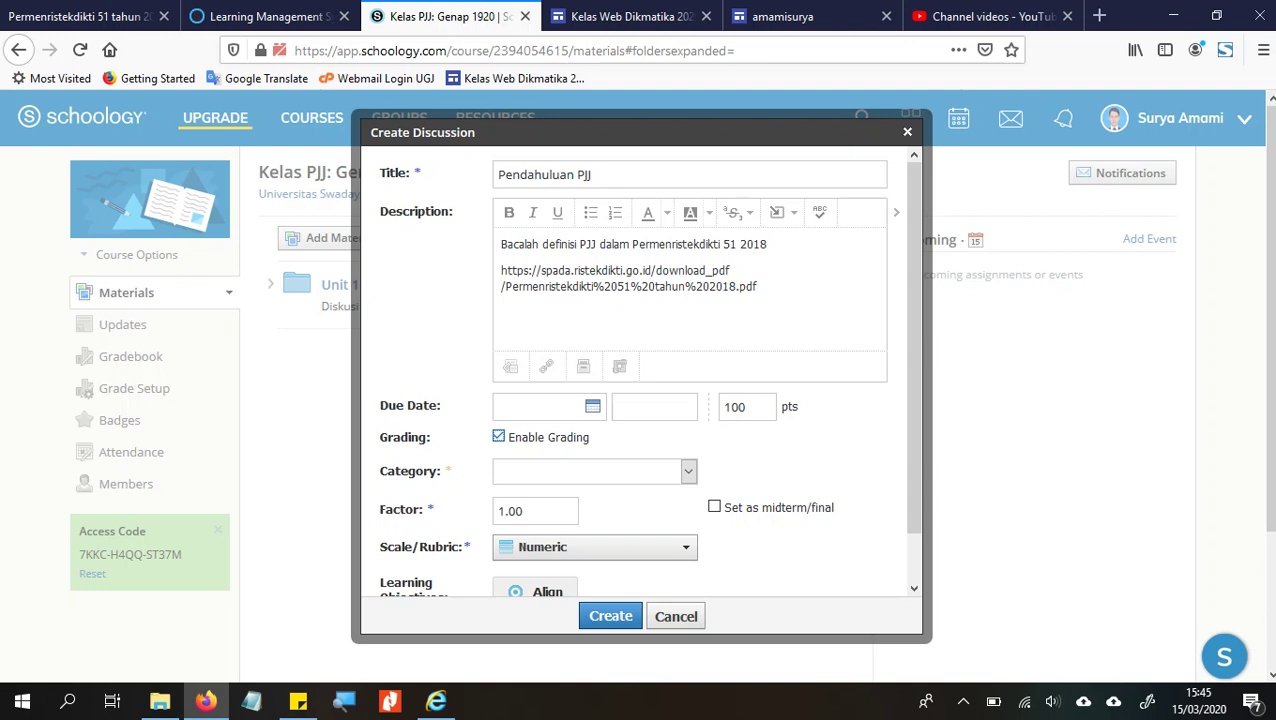
left_click(590, 471)
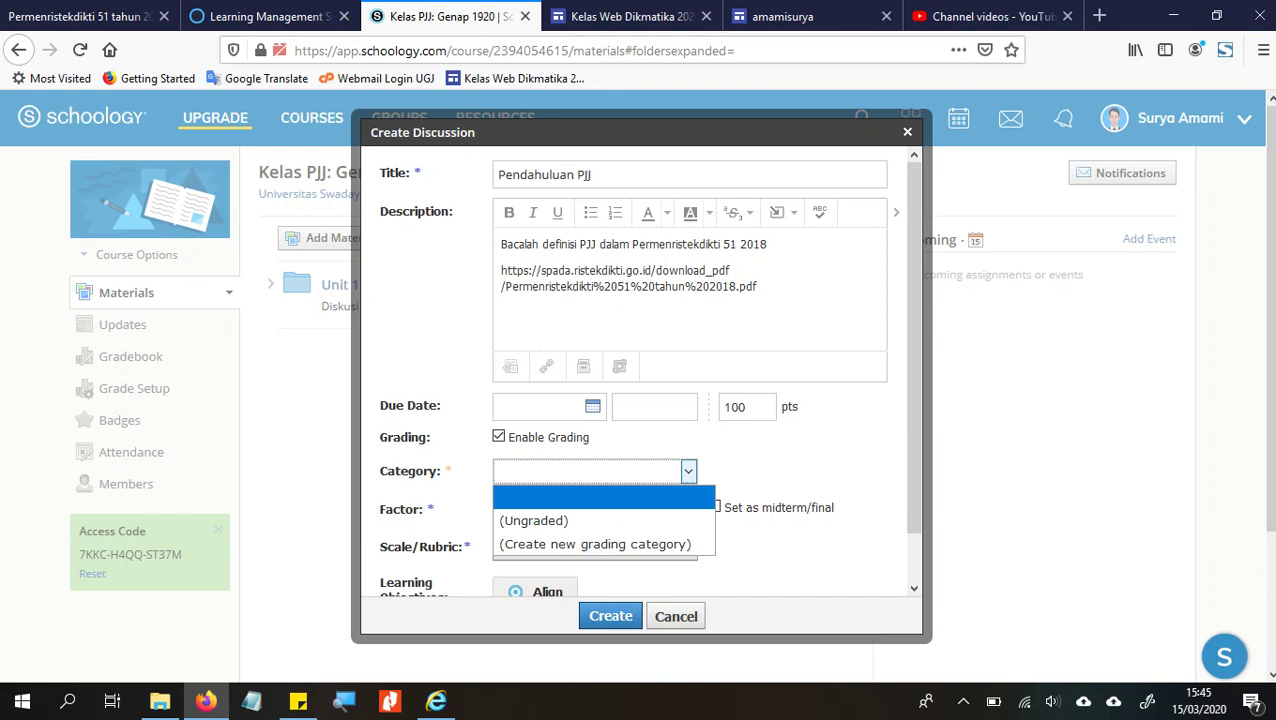
left_click(560, 521)
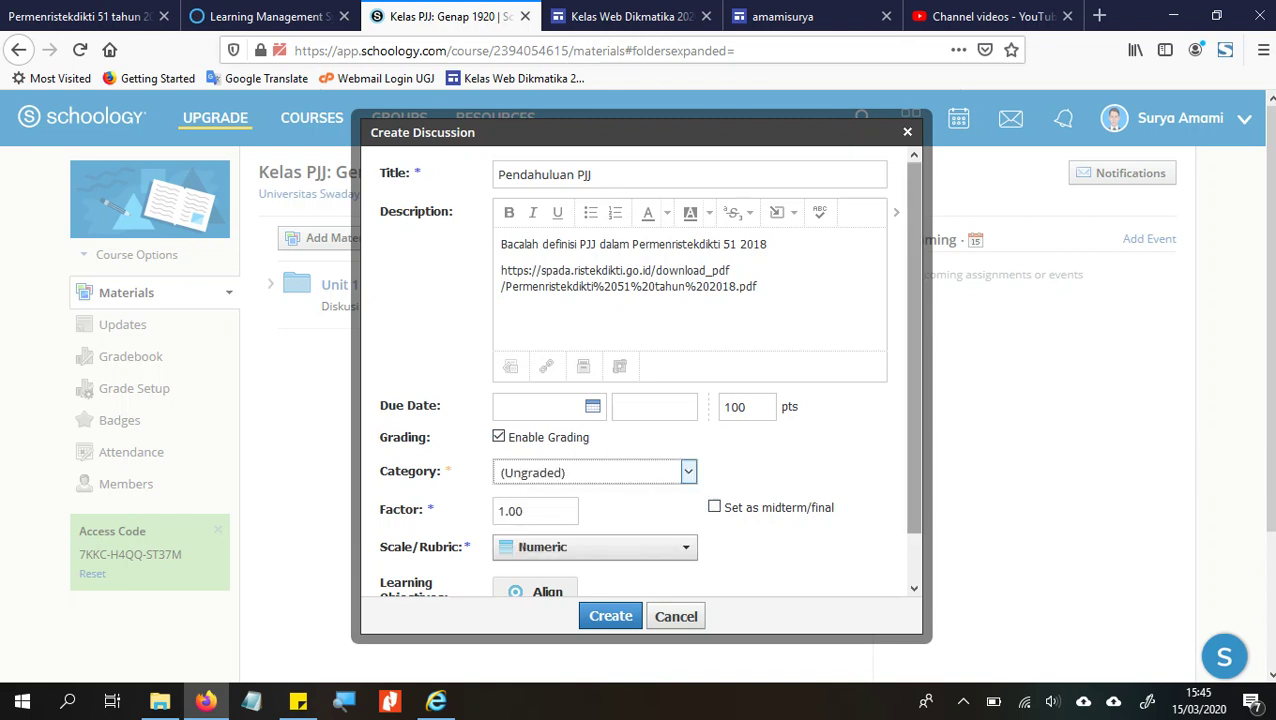
Create the discussion with the Numeric scale and published to students.
scroll(649, 371, "down", 1)
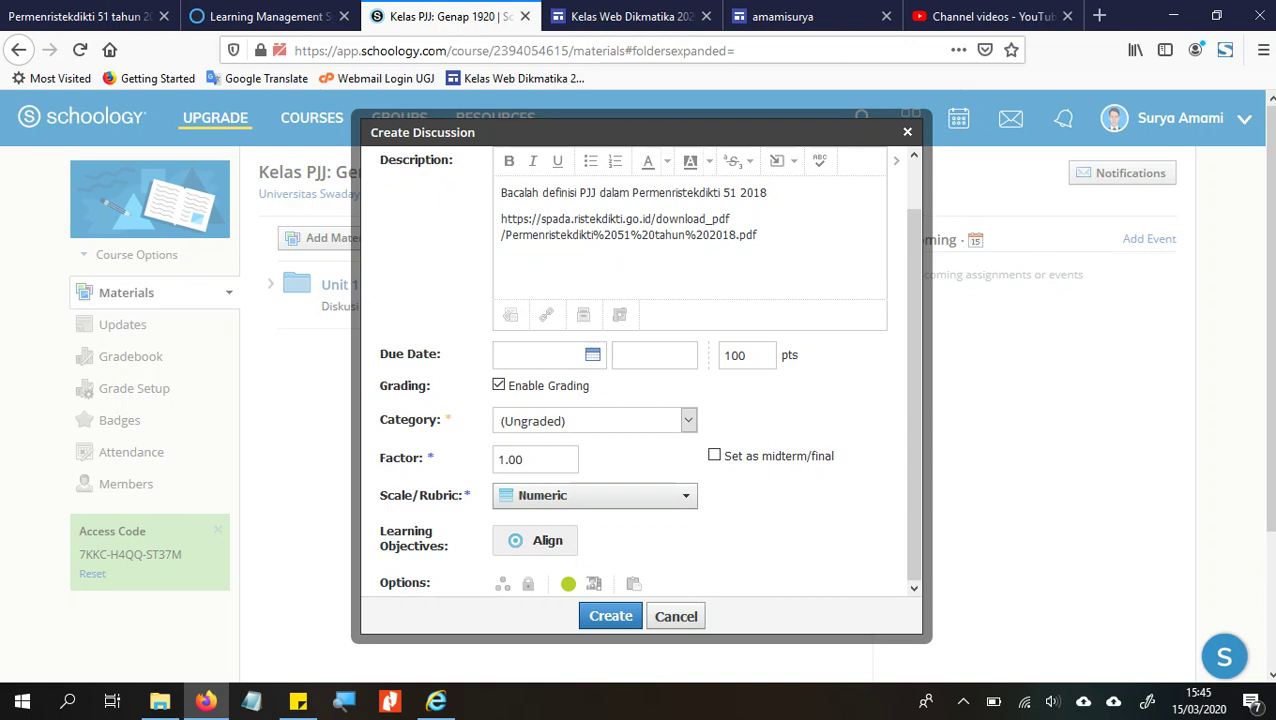
left_click(595, 496)
left_click(595, 526)
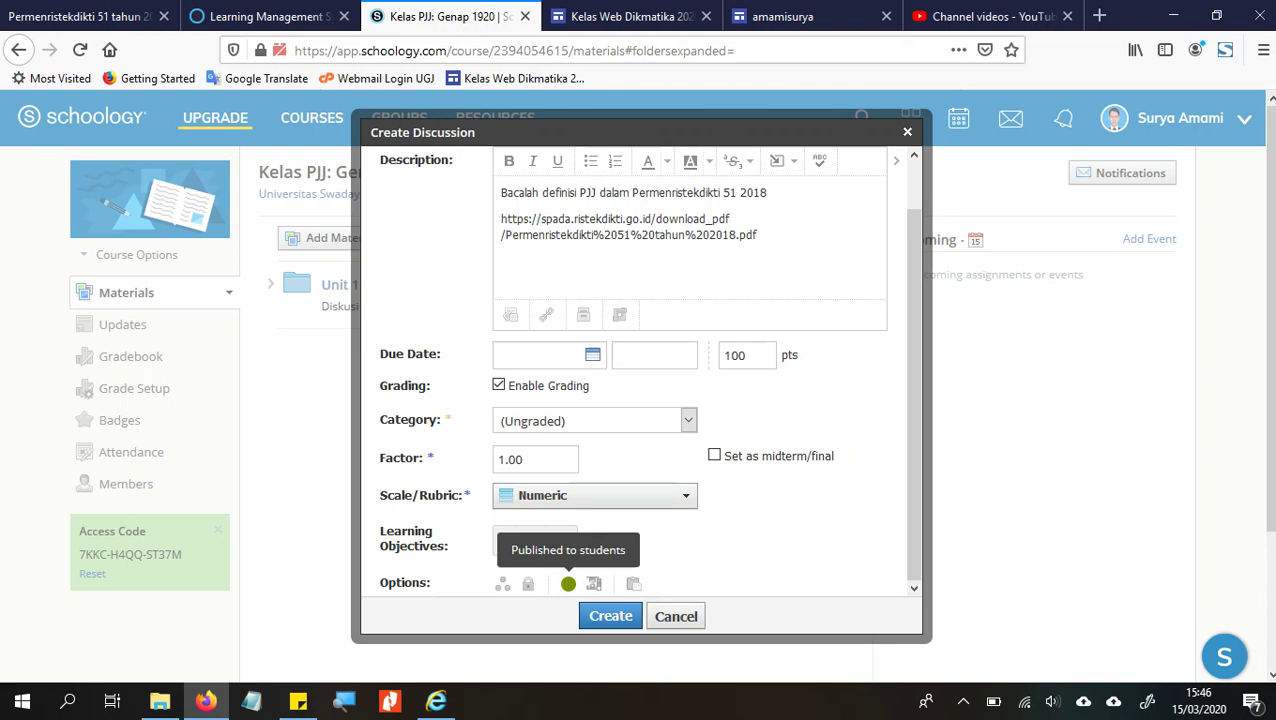
left_click(568, 584)
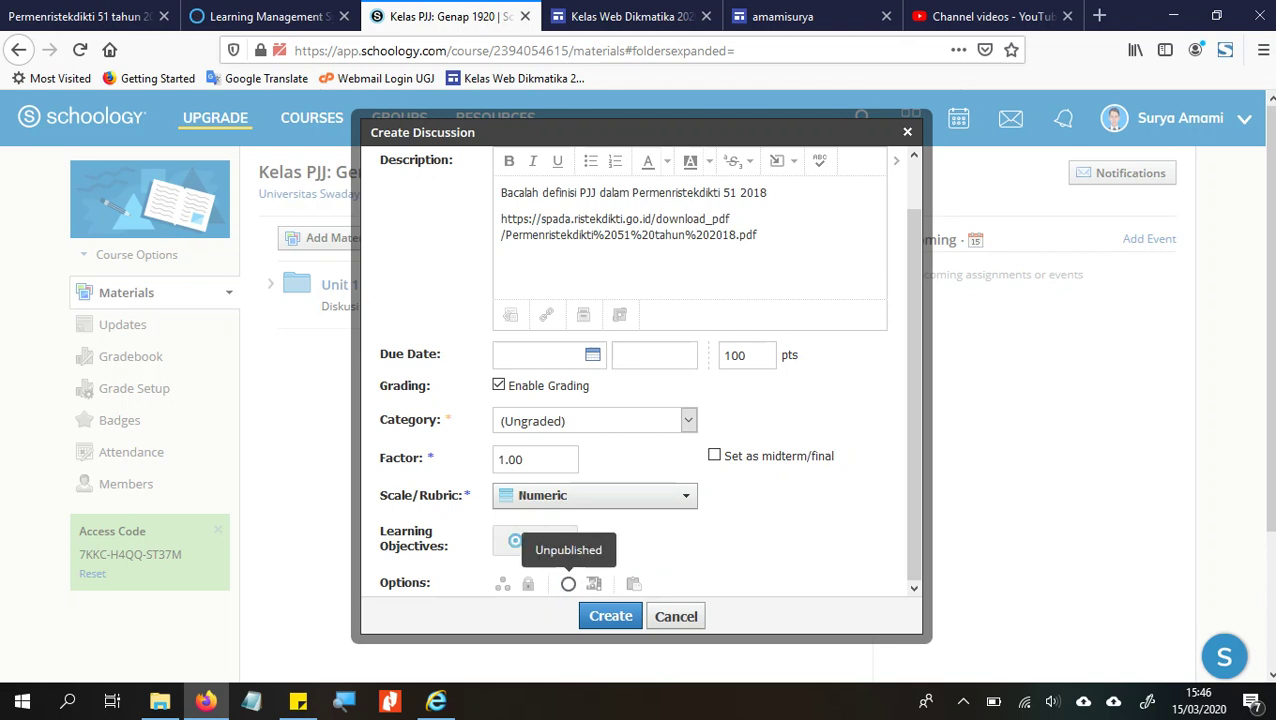
left_click(568, 584)
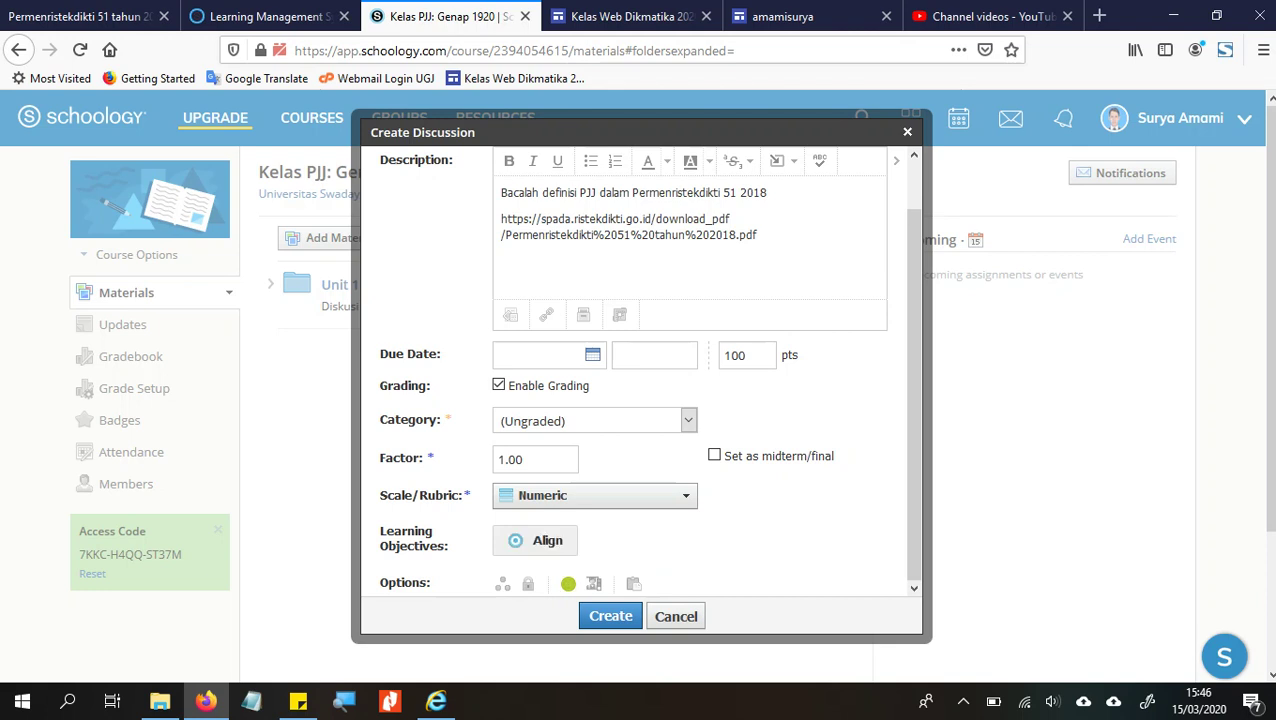
left_click(610, 616)
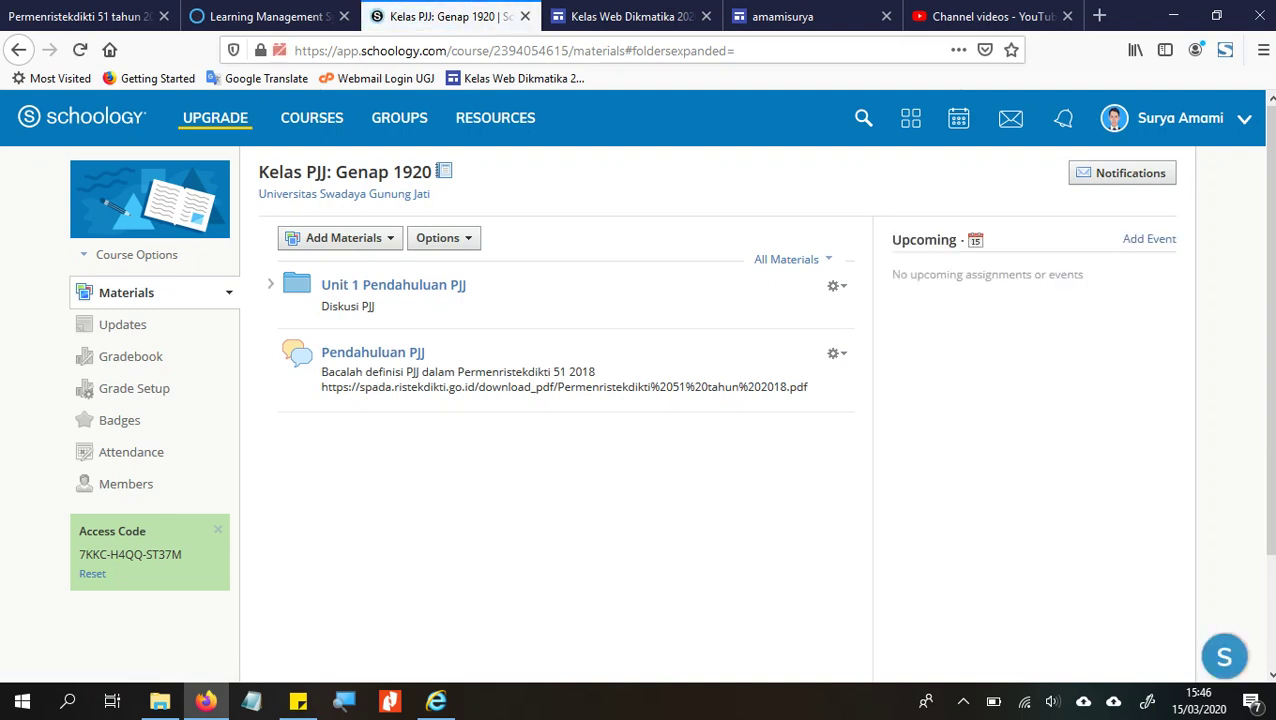
Switch to the student session in Internet Explorer, open the Pendahuluan PJJ discussion through the new course notification, and try its PDF link.
left_click(436, 700)
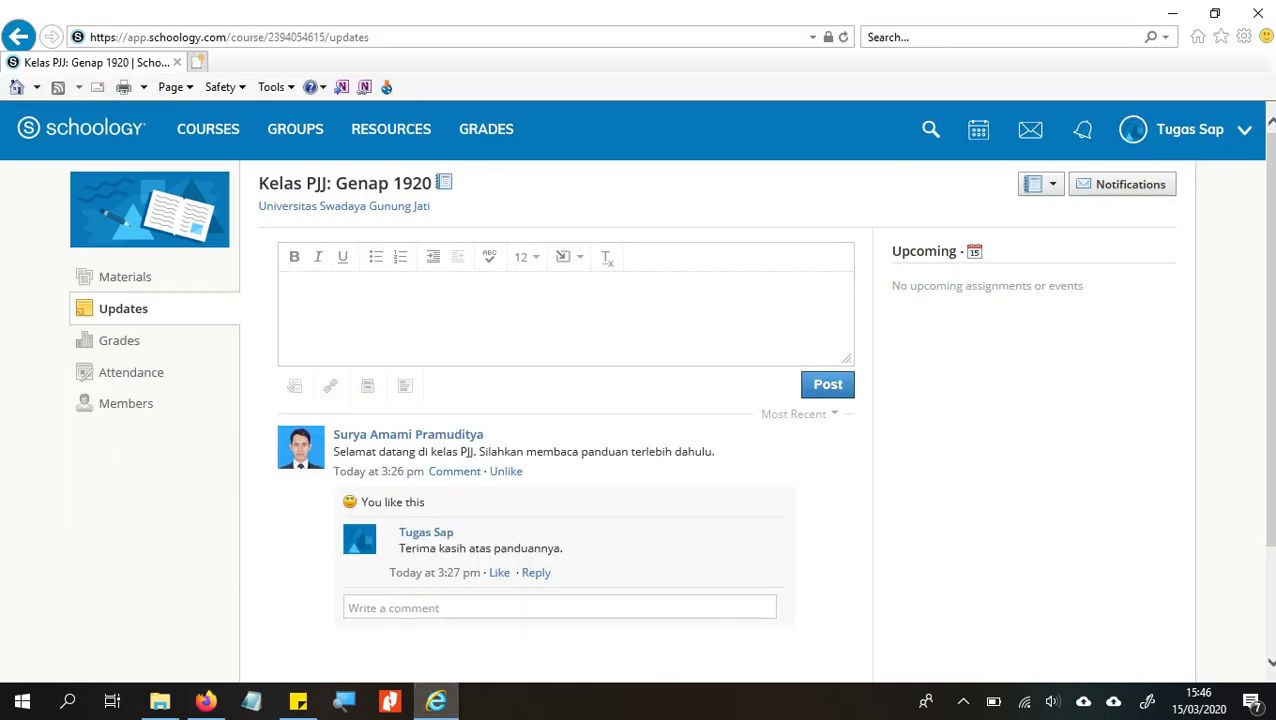
key("F5")
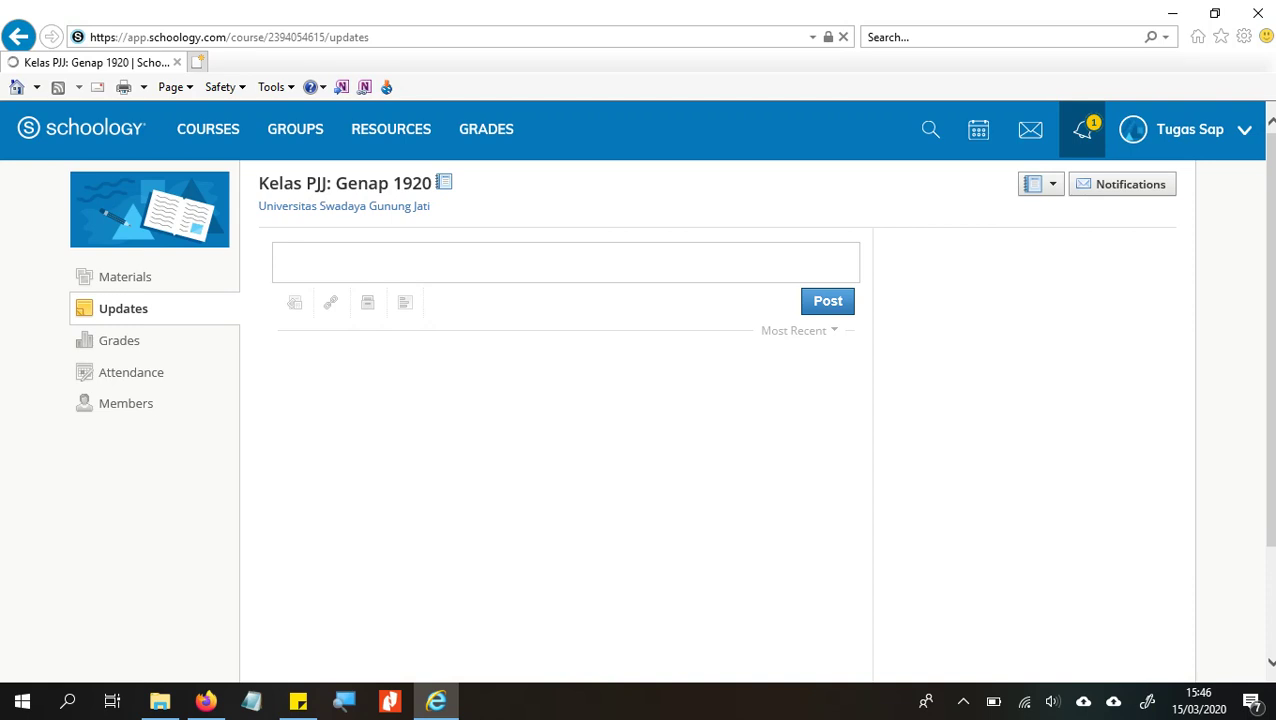
left_click(1083, 130)
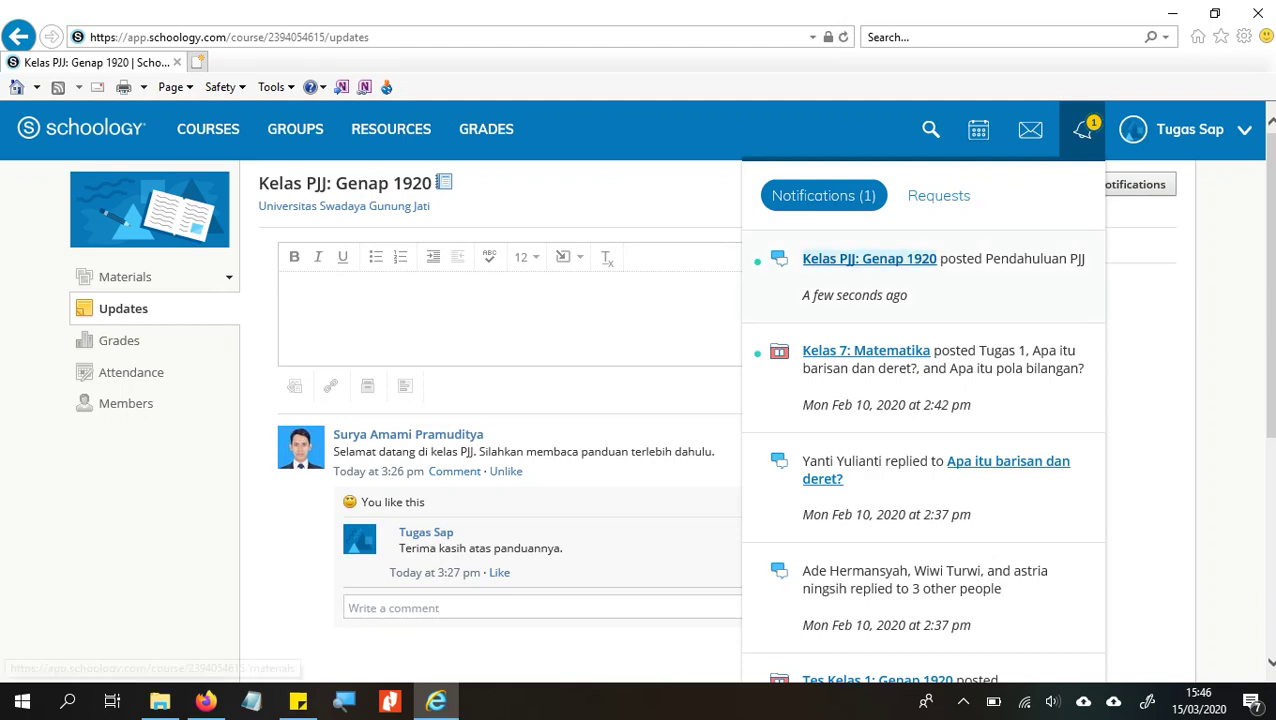
left_click(869, 258)
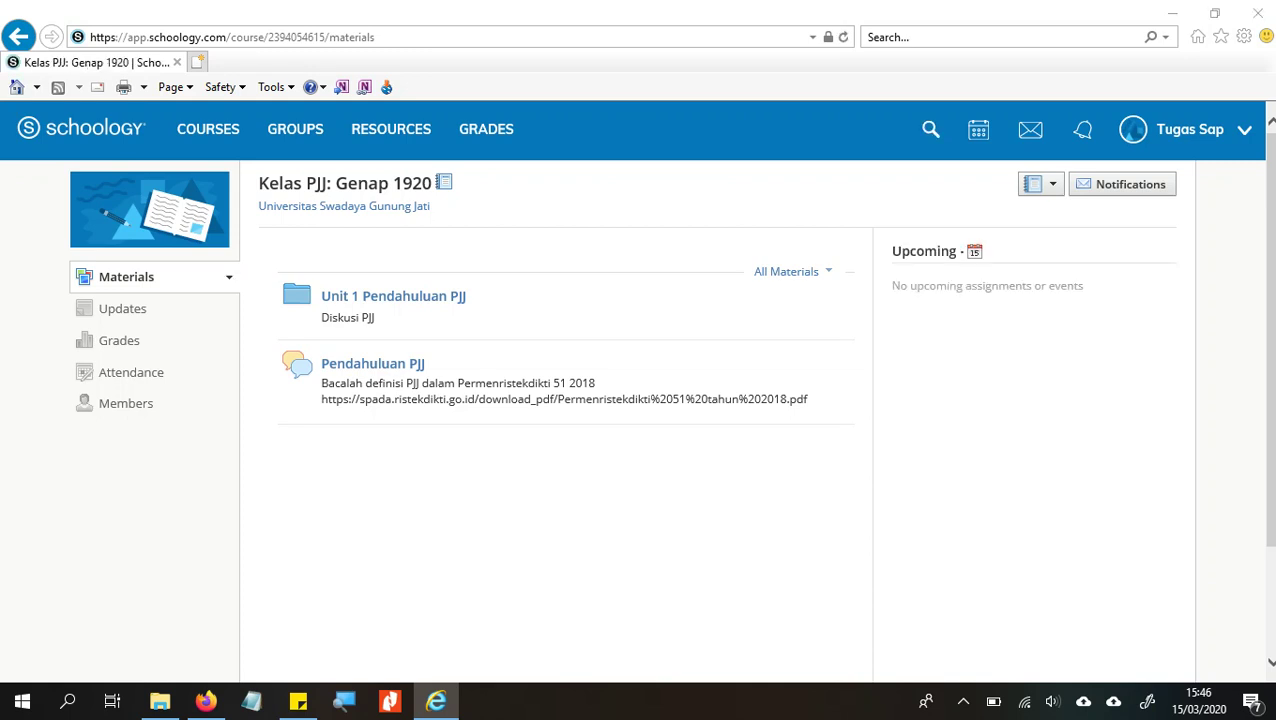
left_click(372, 364)
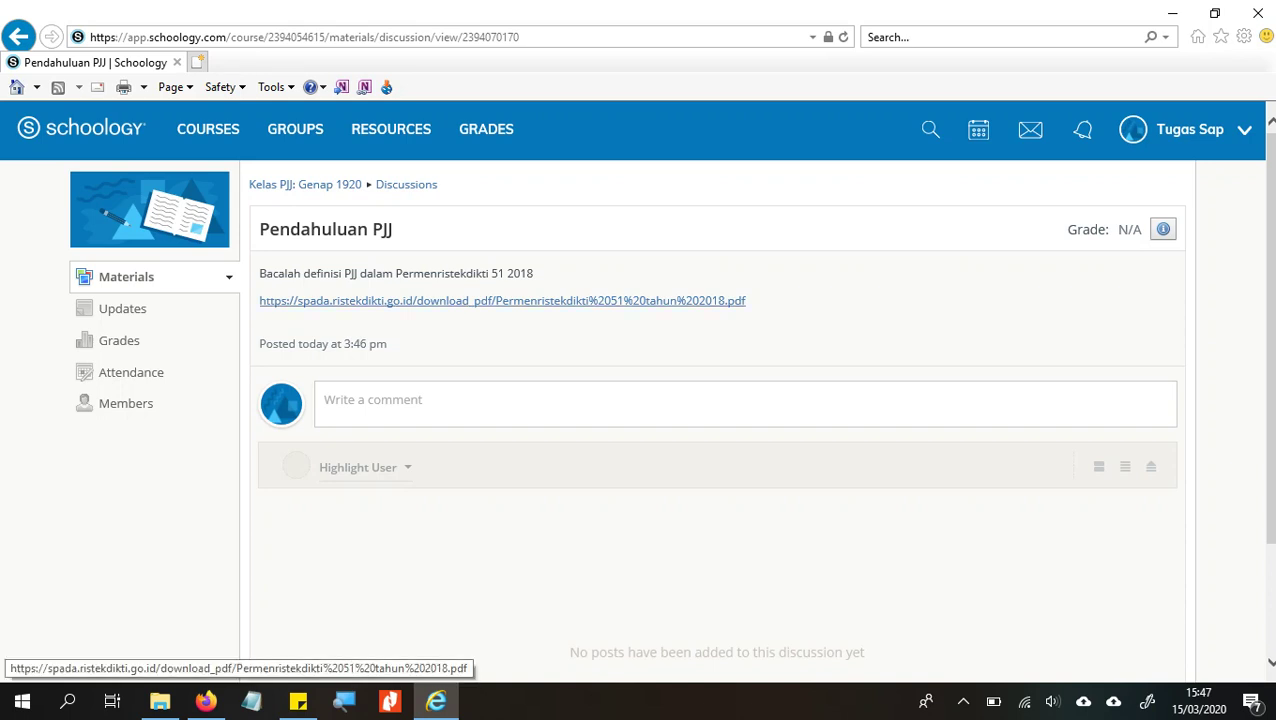
left_click(502, 300)
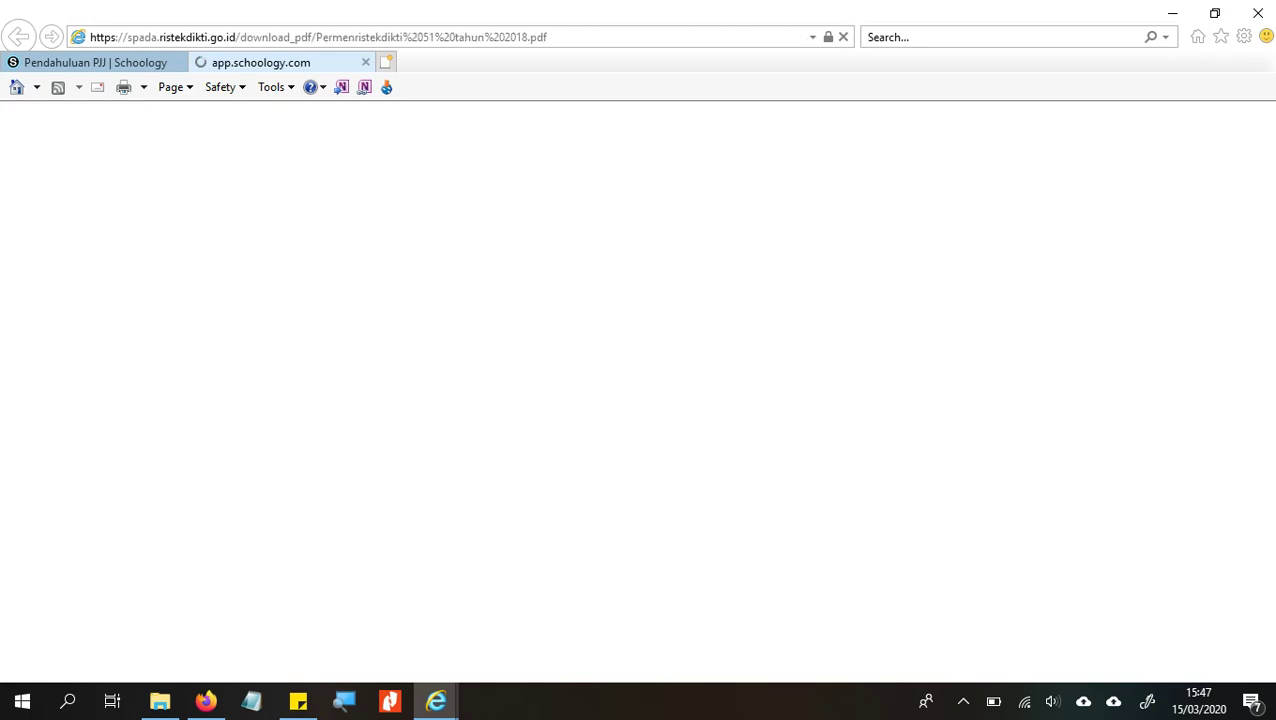
left_click(95, 62)
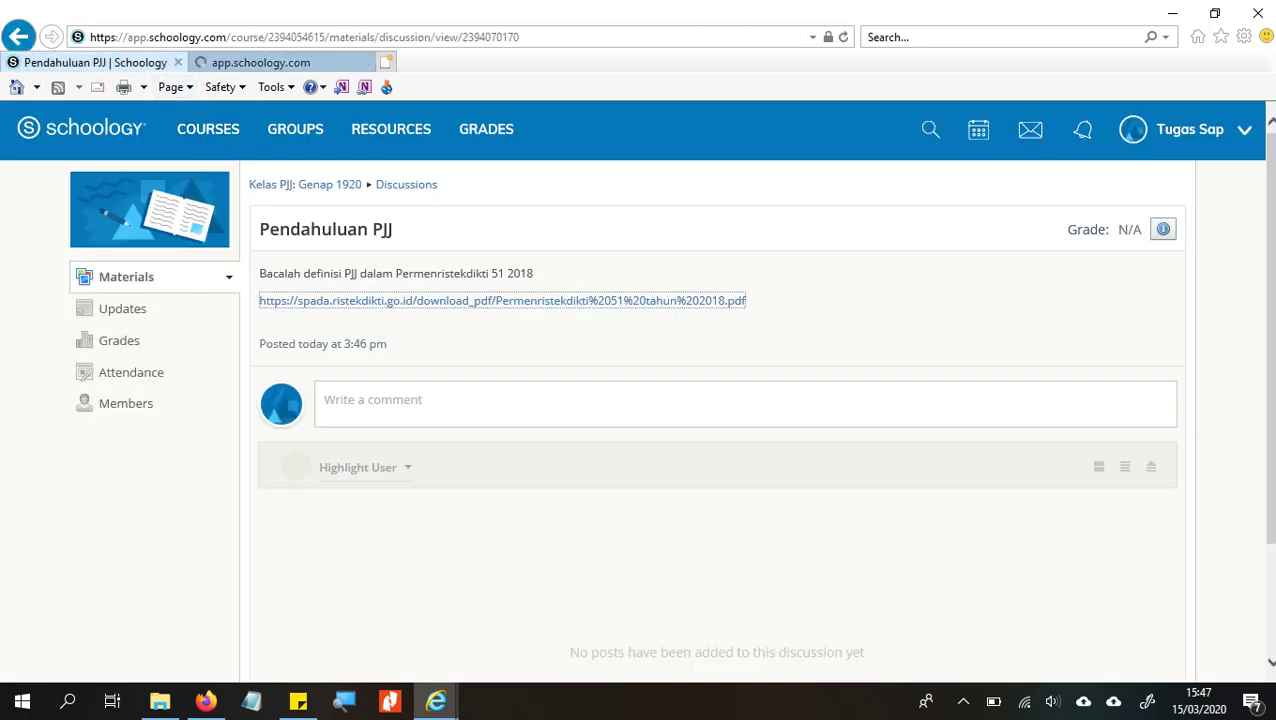
Start a student comment on the discussion reading "Definisi dari PJJ adalah pendidikan yang memiliki 4 karakteristik yaitu".
left_click(745, 403)
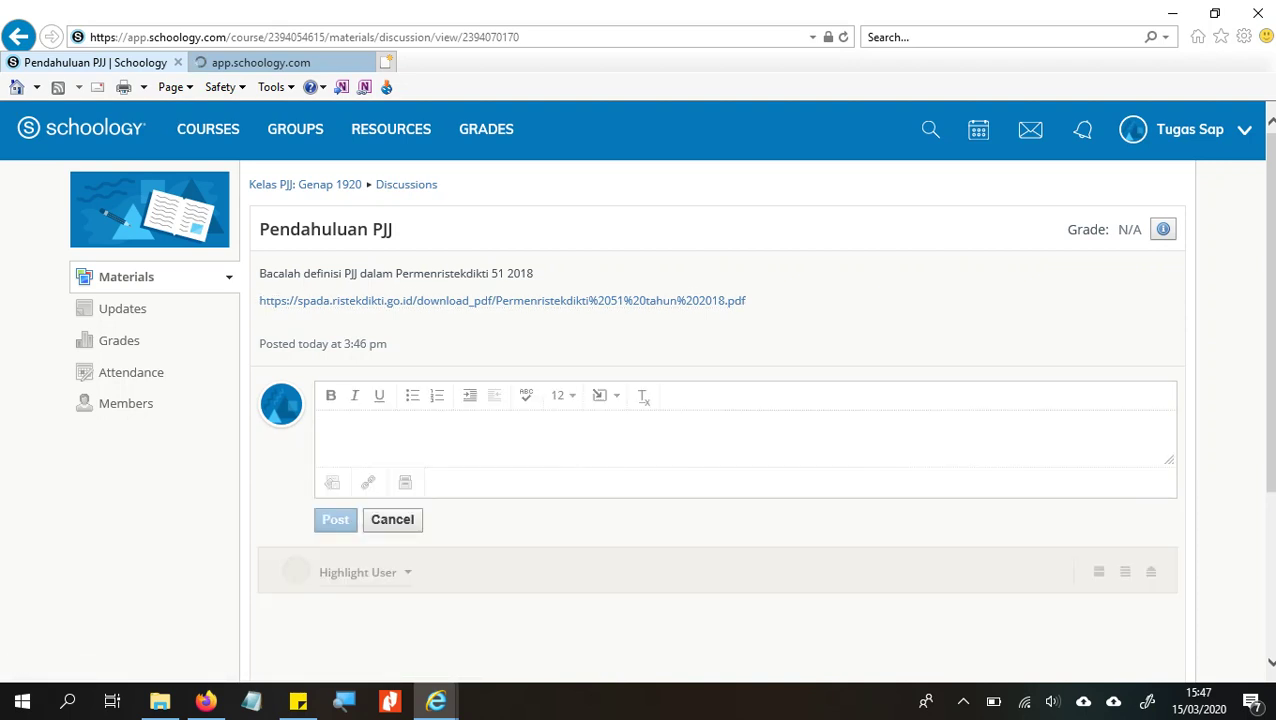
type("Defini")
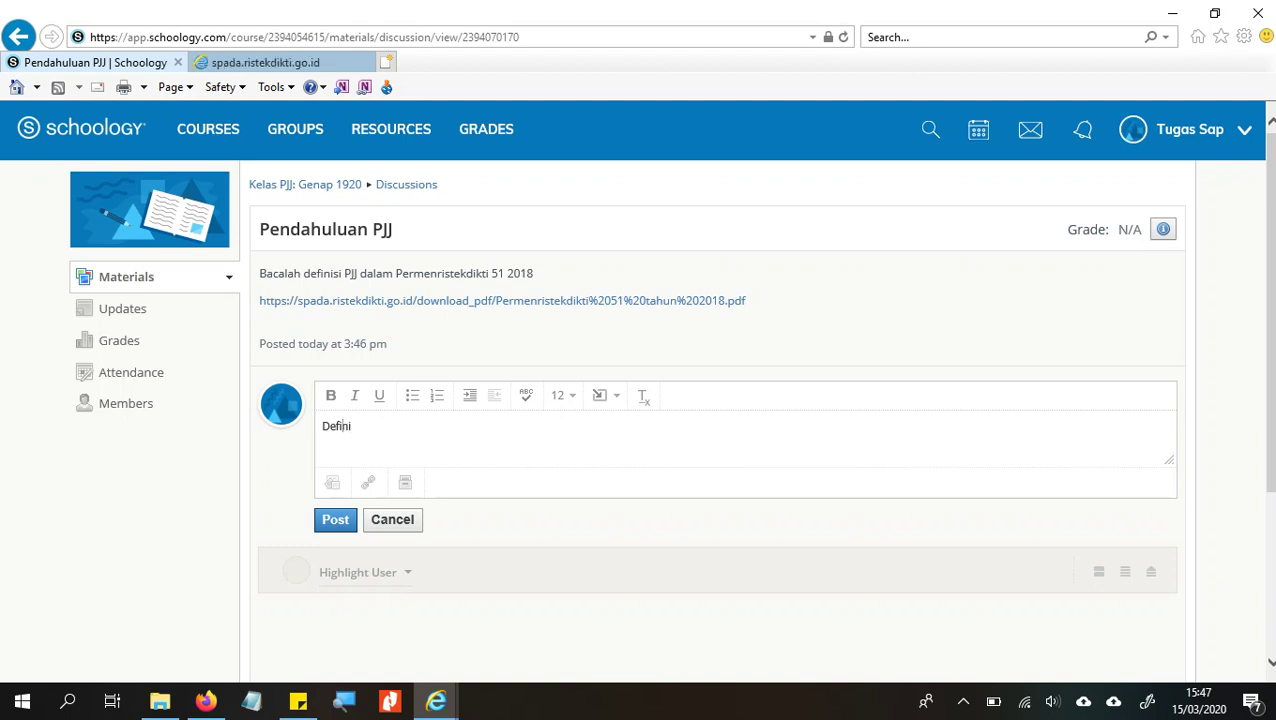
type("si dari PJJ adalah pendidikan ")
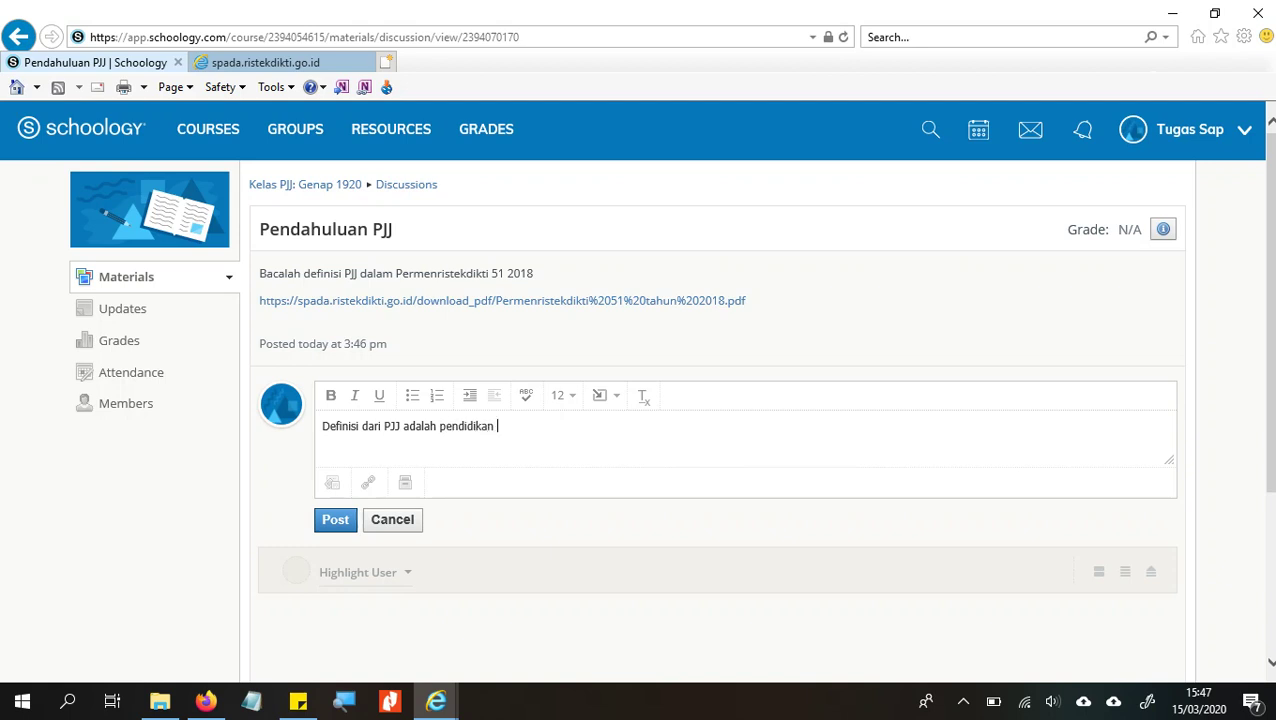
type("yang memiliki 4 karakteristi")
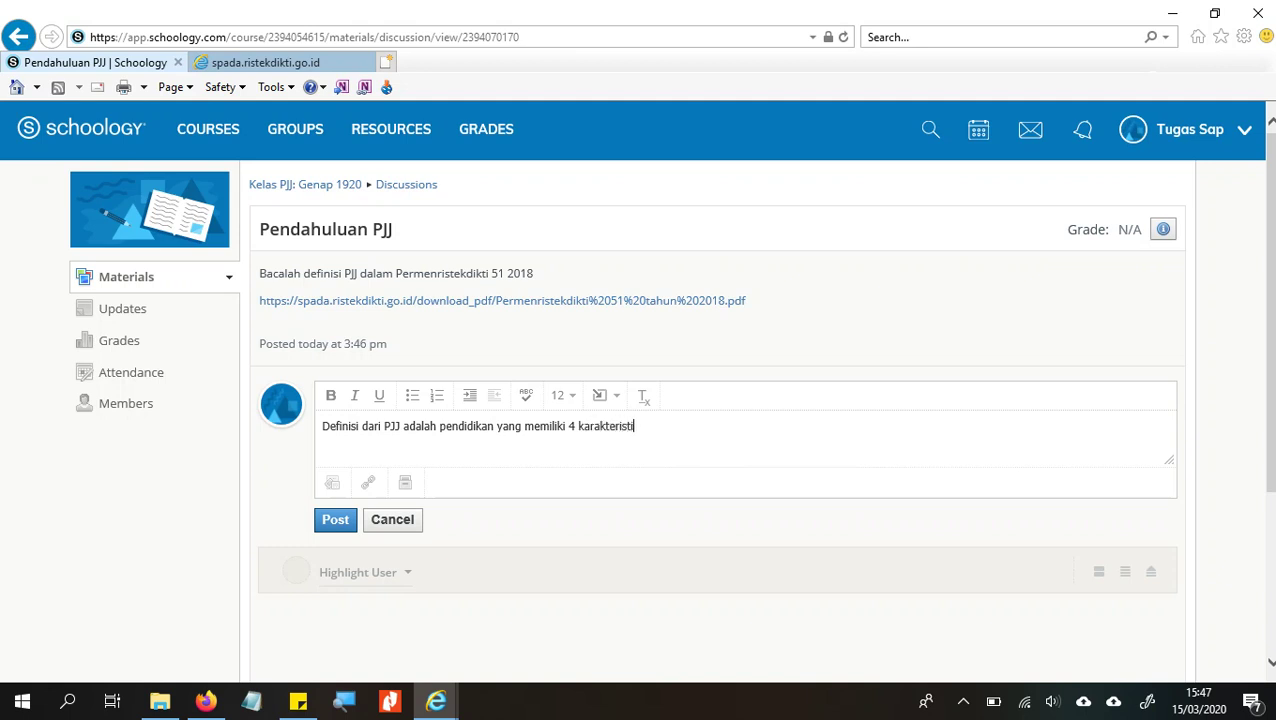
type("k yaitu")
Copy the four PJJ characteristics, from "terbuka" to "komunikasi", under Pasal 38 (1) of the regulation PDF in Firefox.
left_click(265, 62)
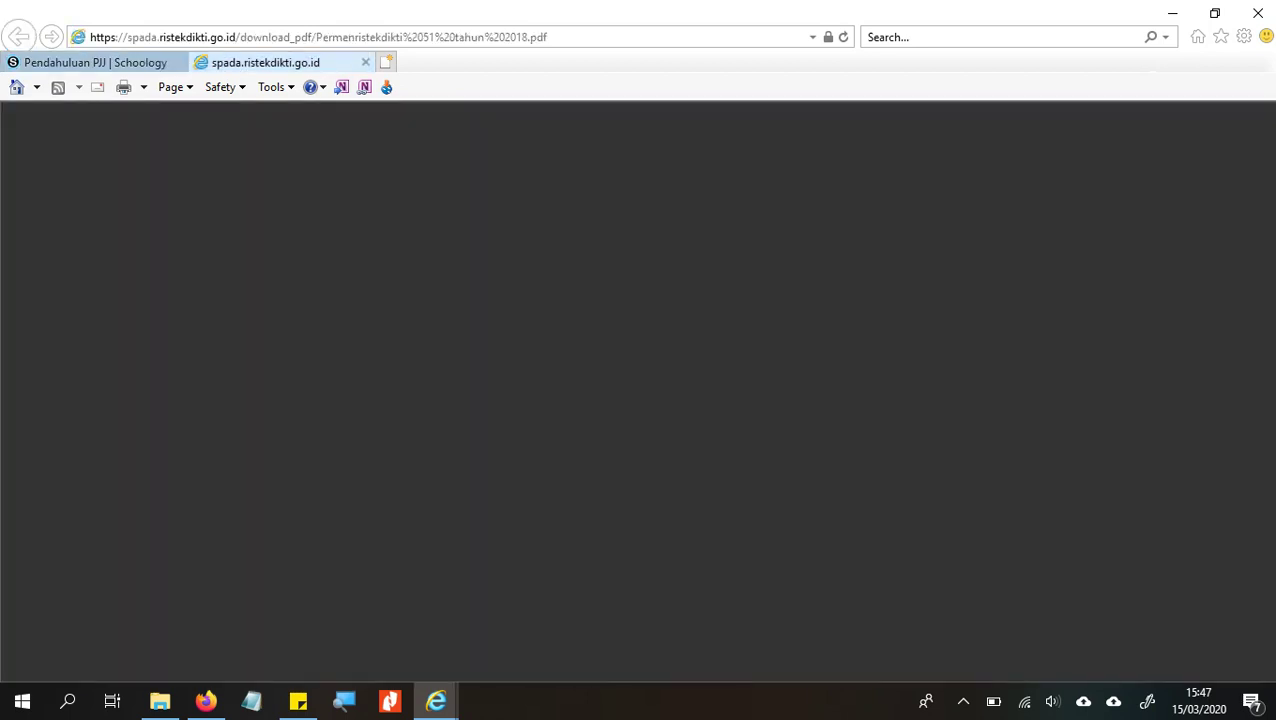
left_click(95, 62)
left_click(205, 701)
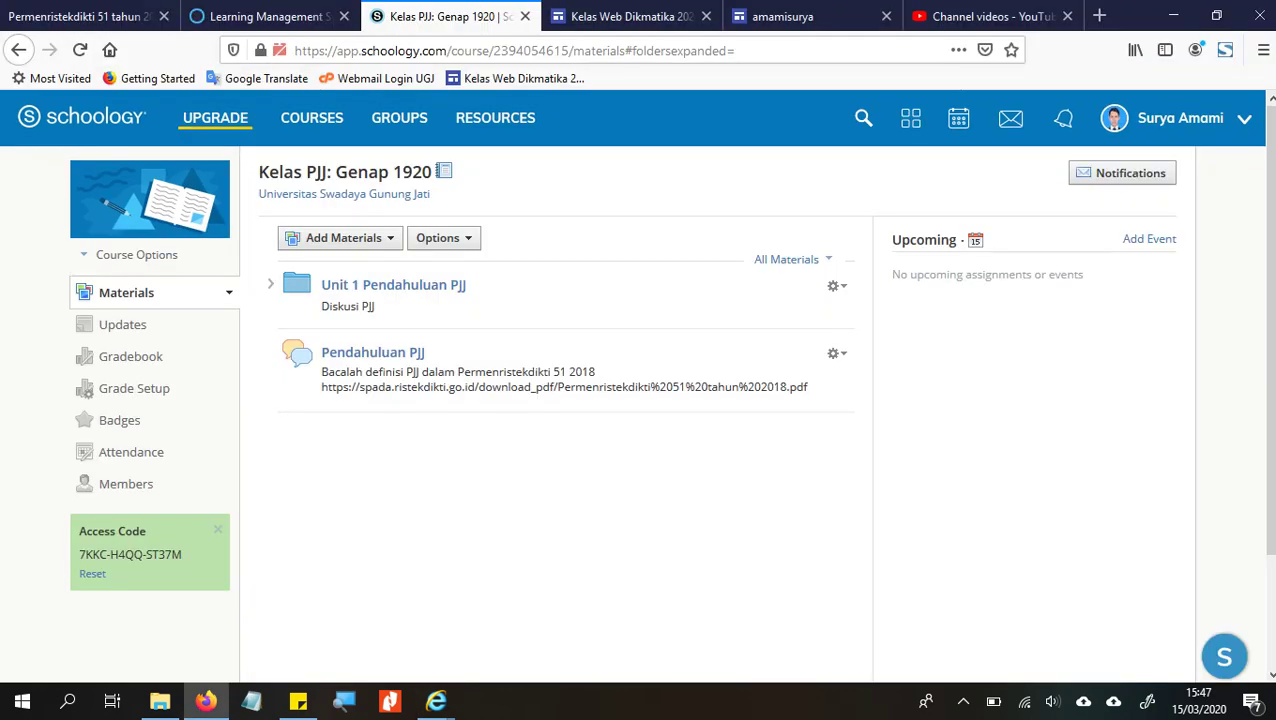
left_click(85, 16)
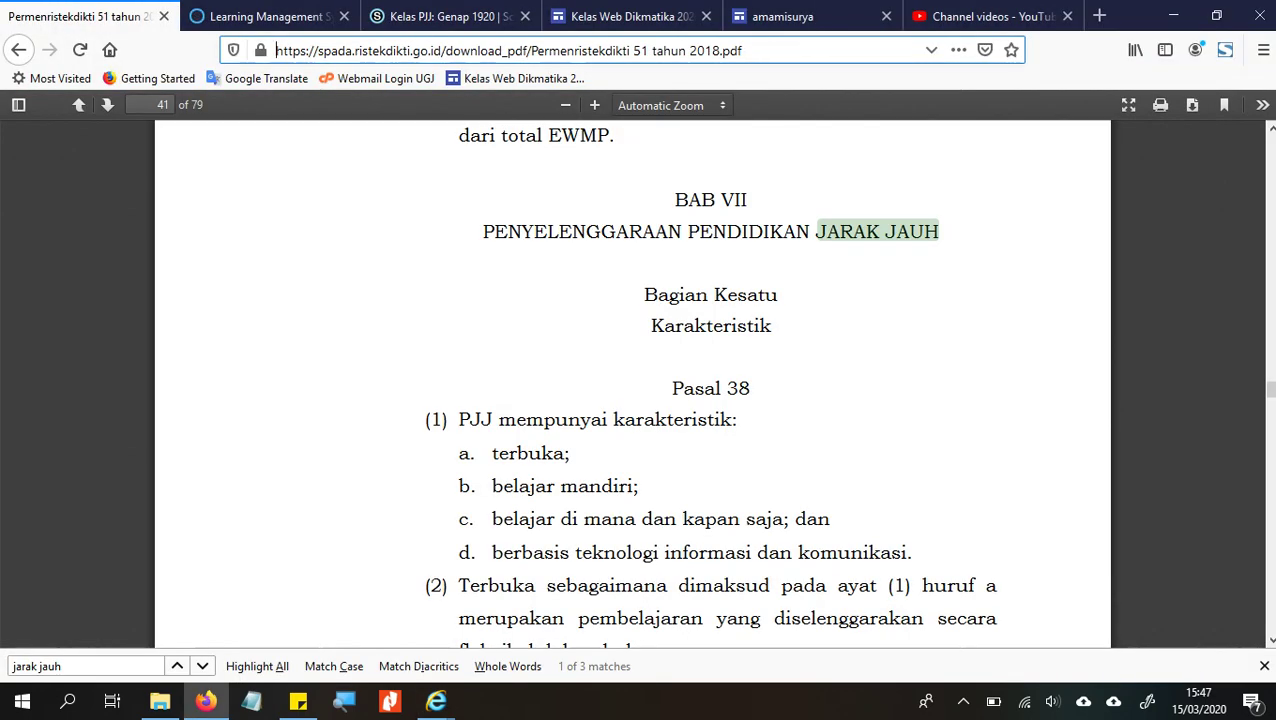
left_click(640, 380)
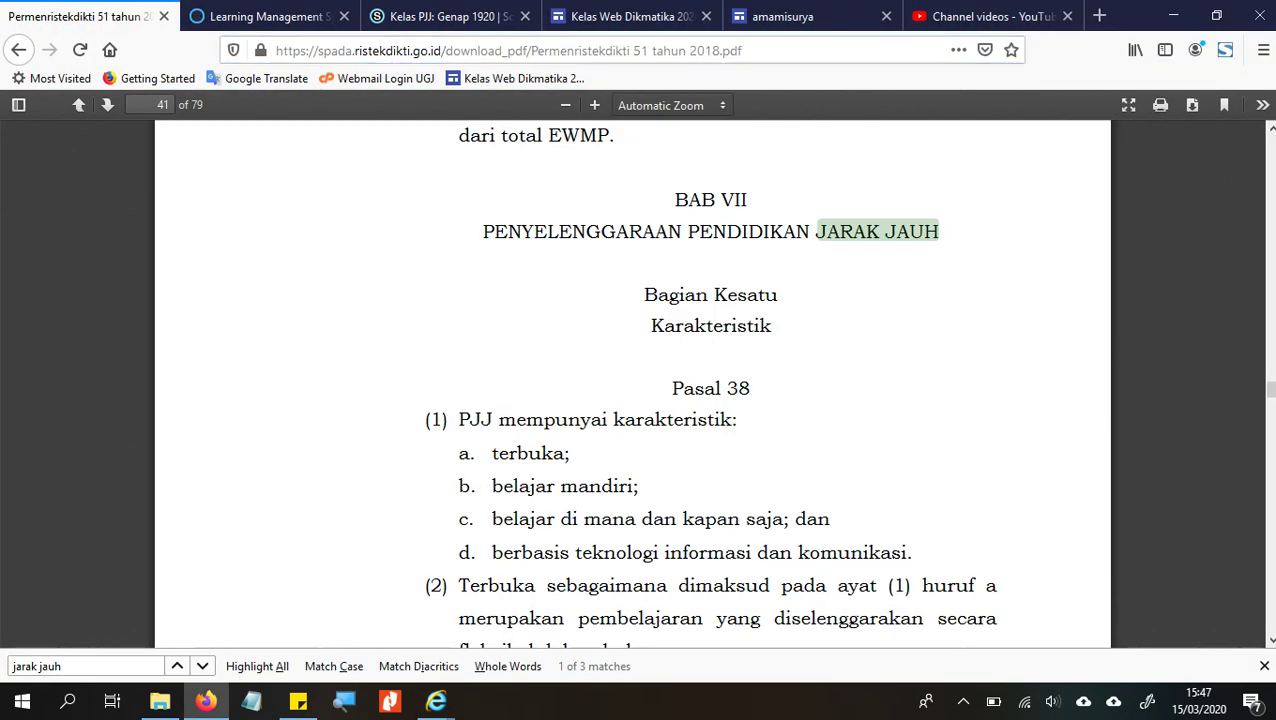
left_click_drag(491, 453, 906, 552)
key("ctrl+c")
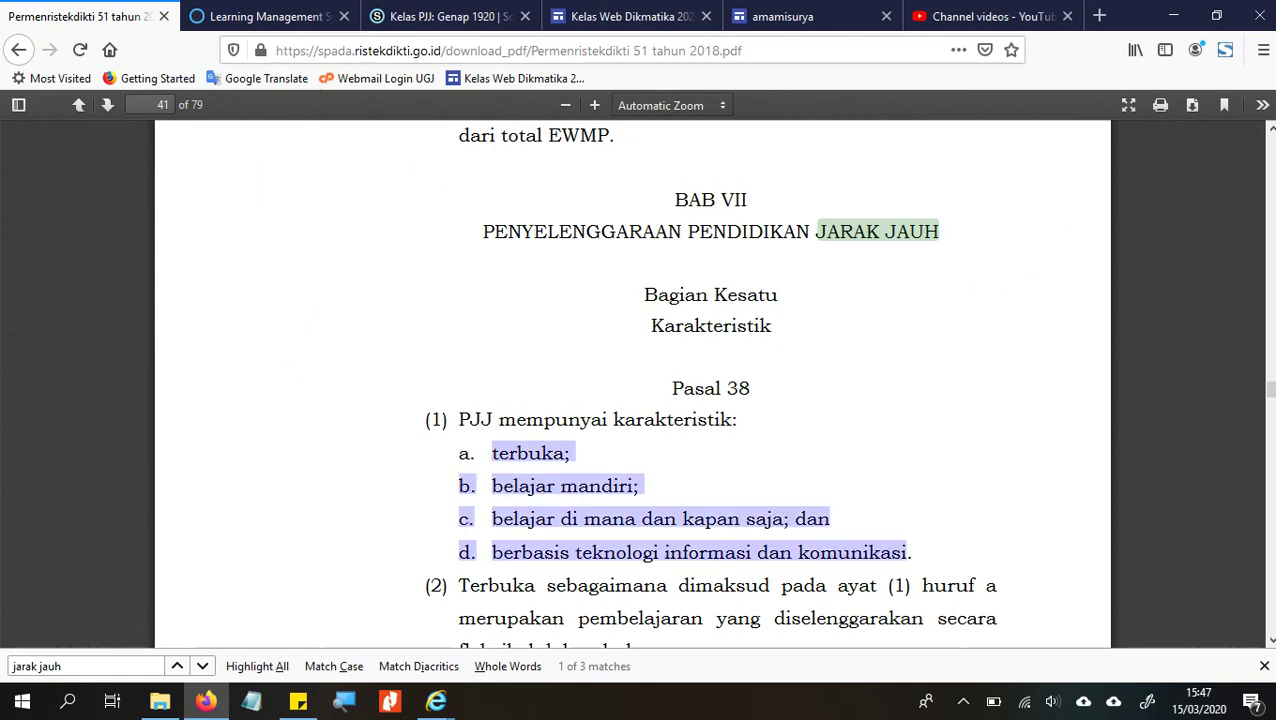
Try to paste the copied characteristics directly into the student's comment, and undo the paste.
key("alt+Tab")
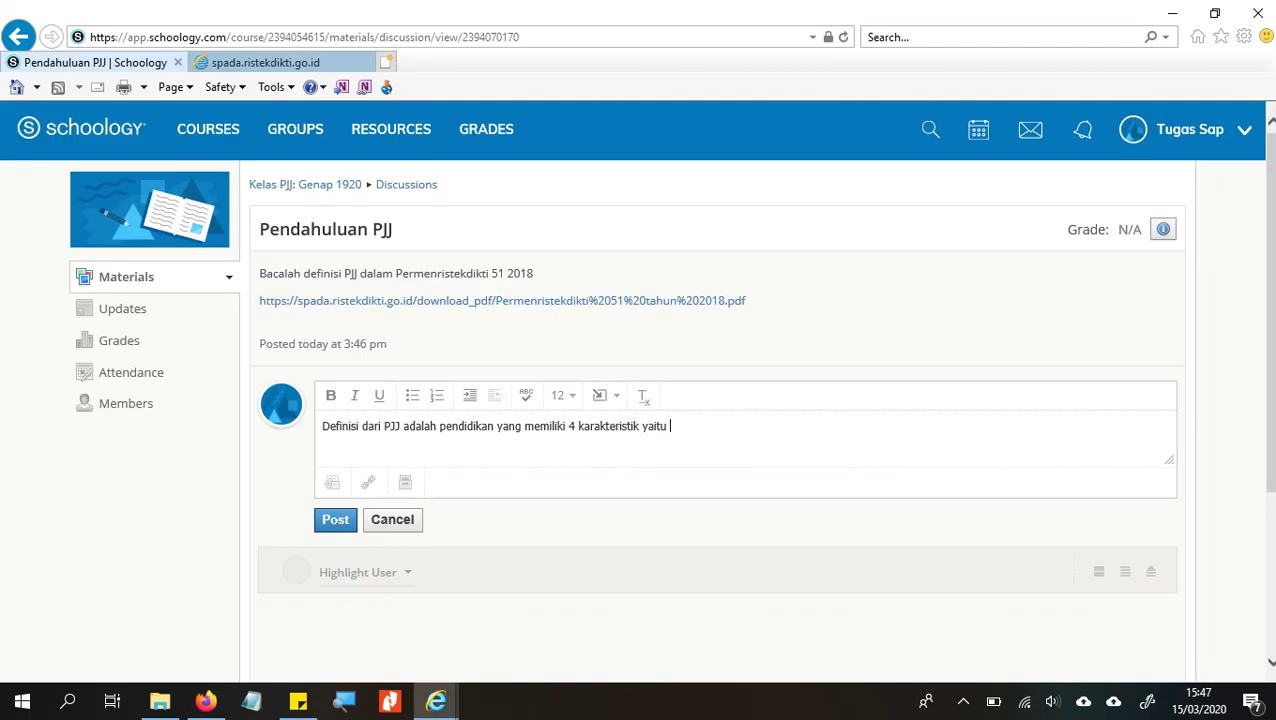
key("ctrl+v")
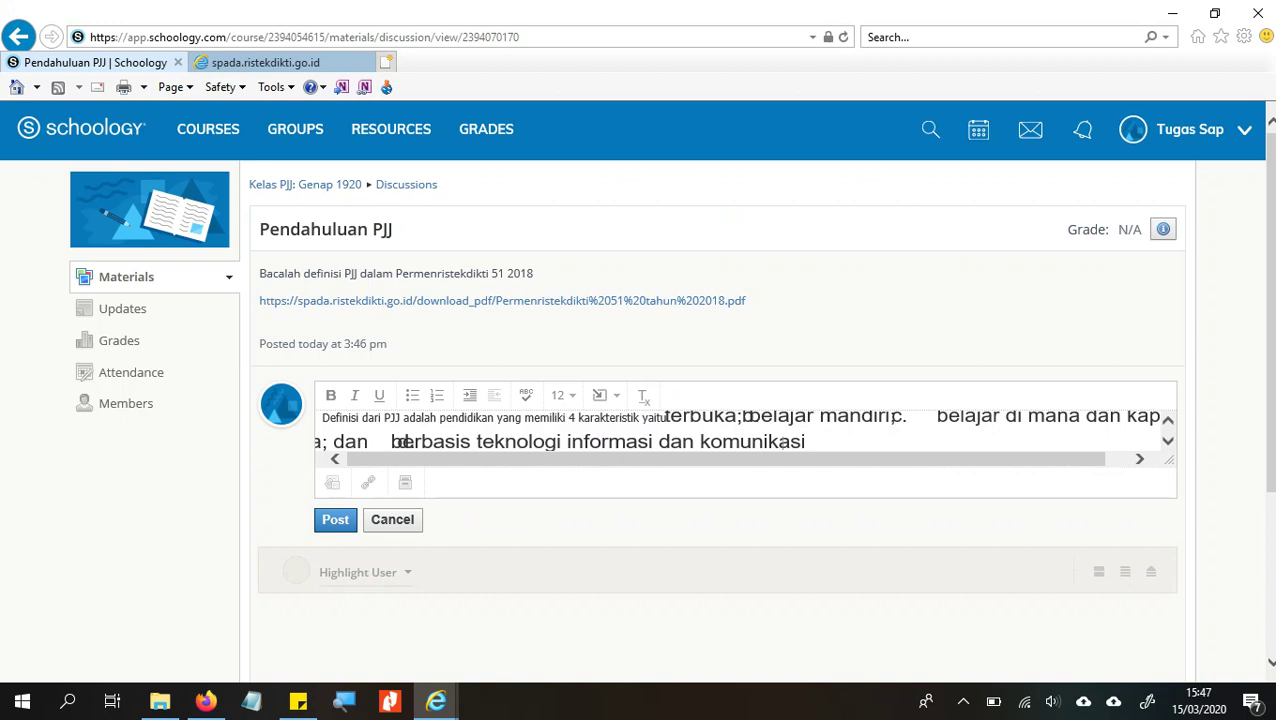
key("ctrl+z")
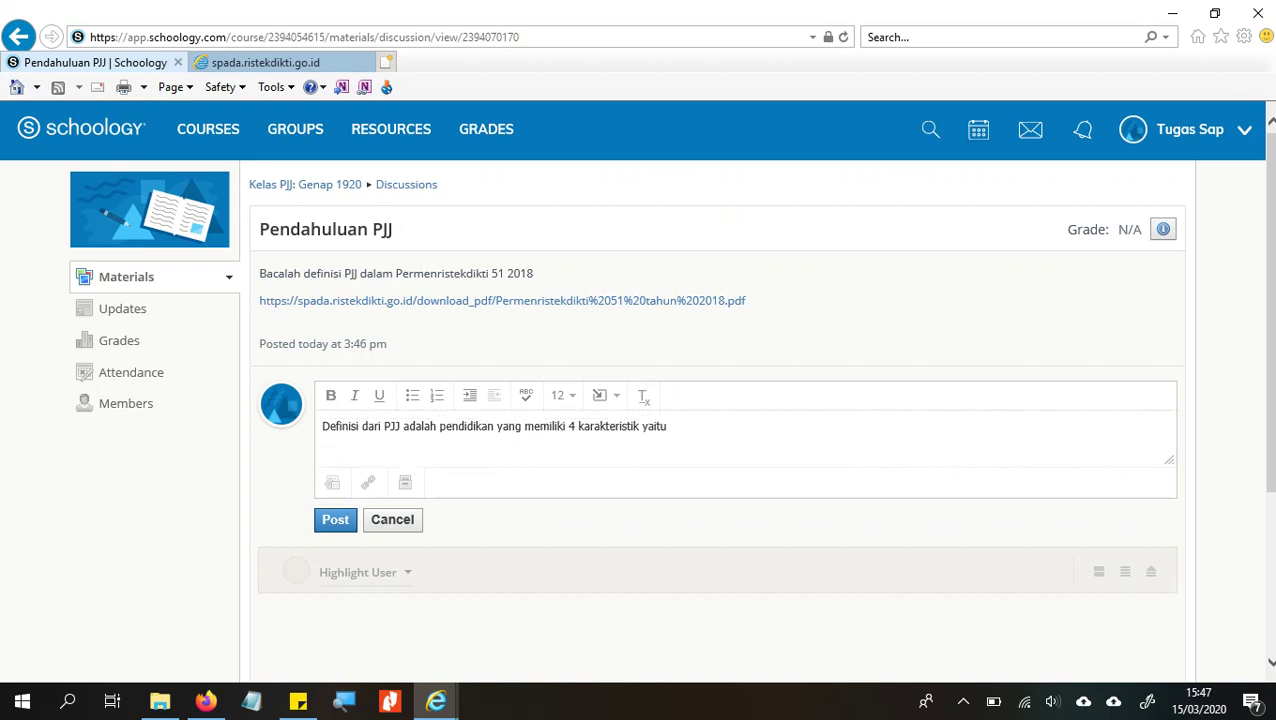
Paste the copied characteristics into an empty Notepad document and copy them again as plain text.
left_click(251, 700)
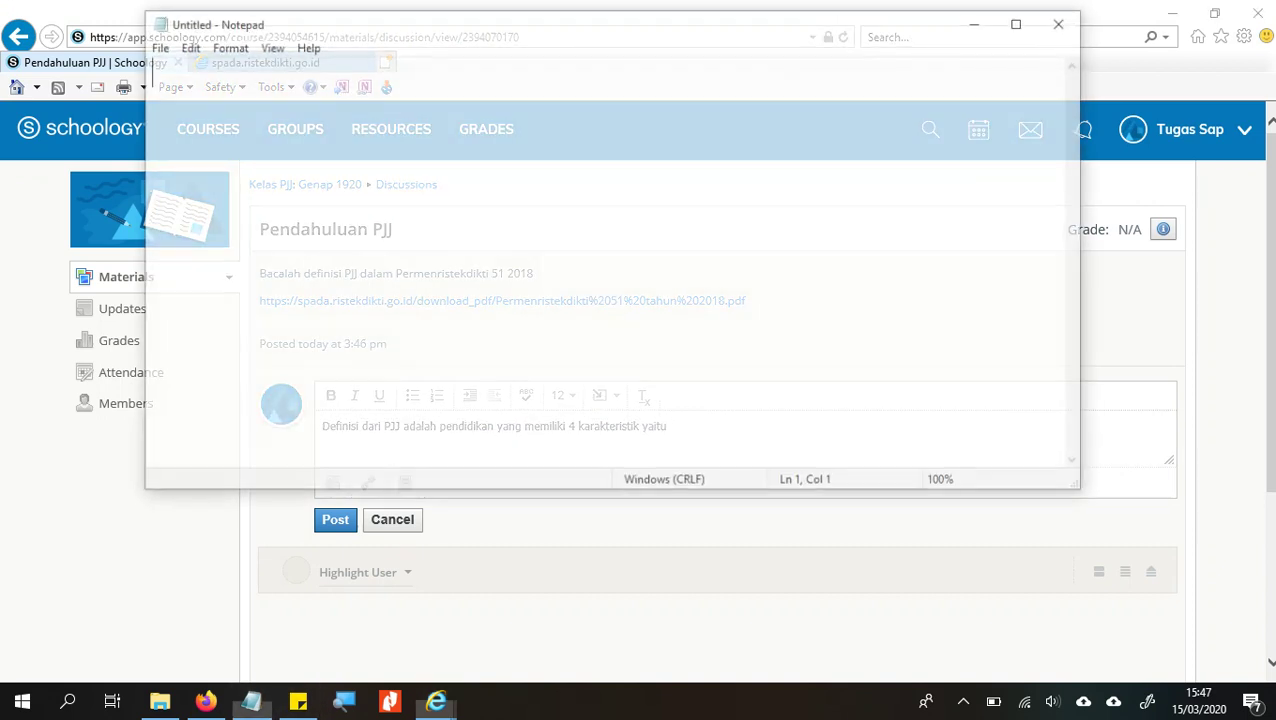
type("terbuka; b.belajar mandiri; c.belajar di mana dan kapan saja; dand.berbasis teknologi informasi dan komunikasi")
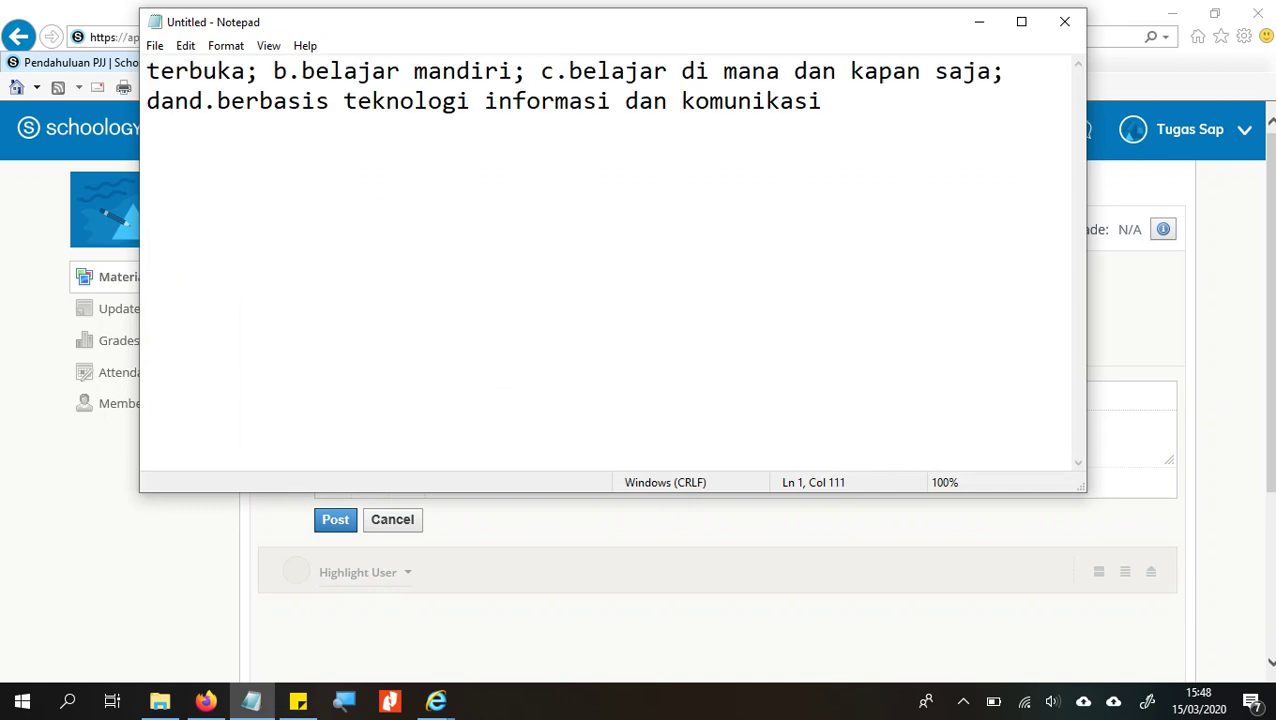
key("ctrl+a")
key("ctrl+c")
Paste the plain-text characteristics at the end of the student's comment in Internet Explorer, insert "a." before "terbuka", and post the comment.
key("alt+Tab")
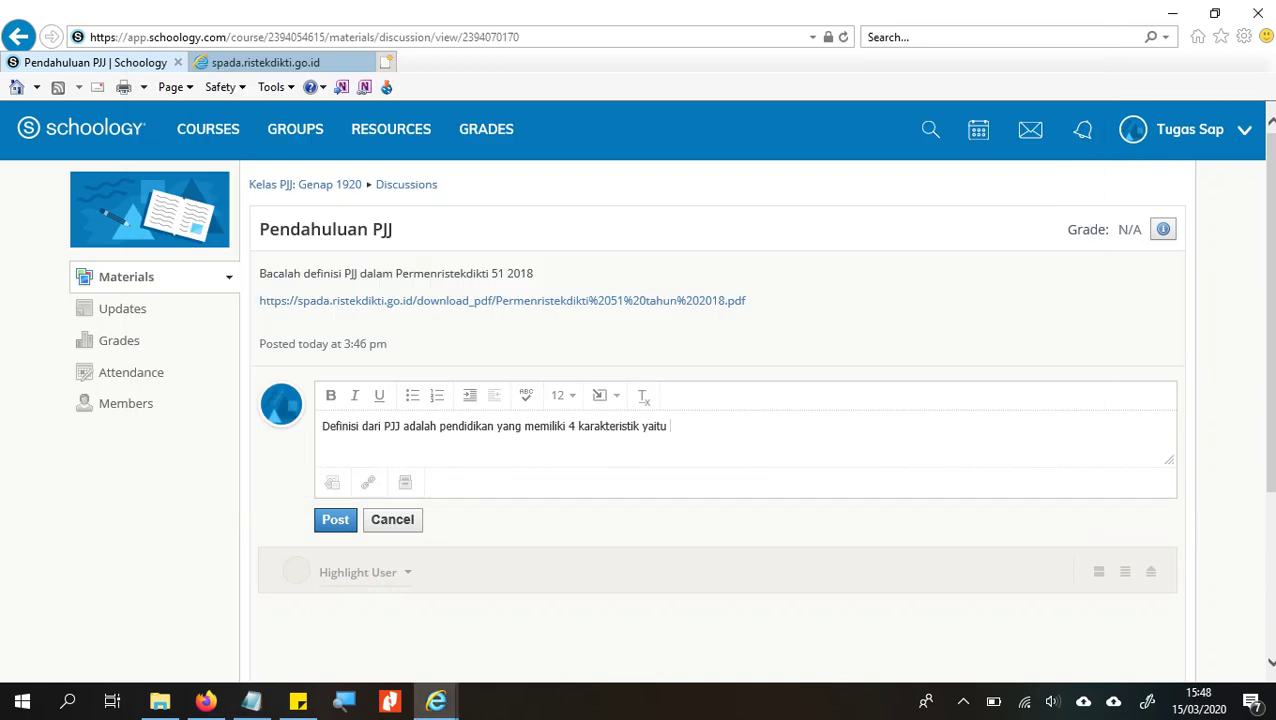
key("ctrl+v")
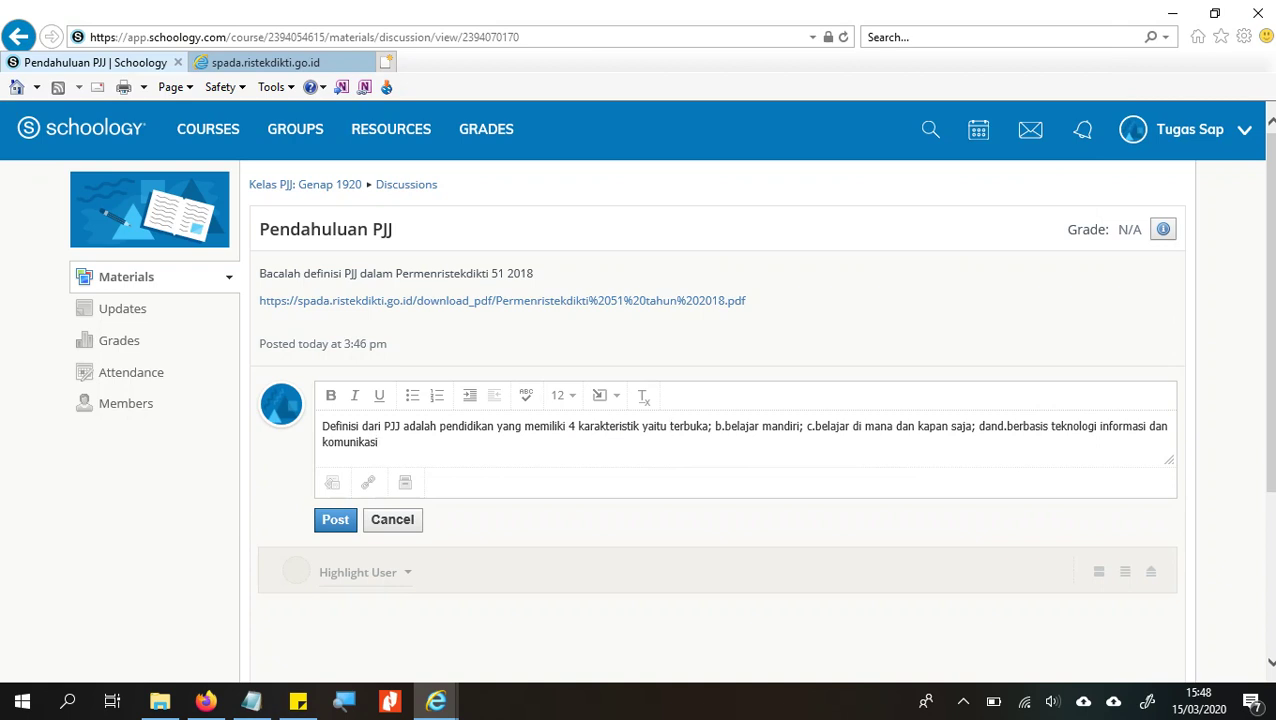
type("a.")
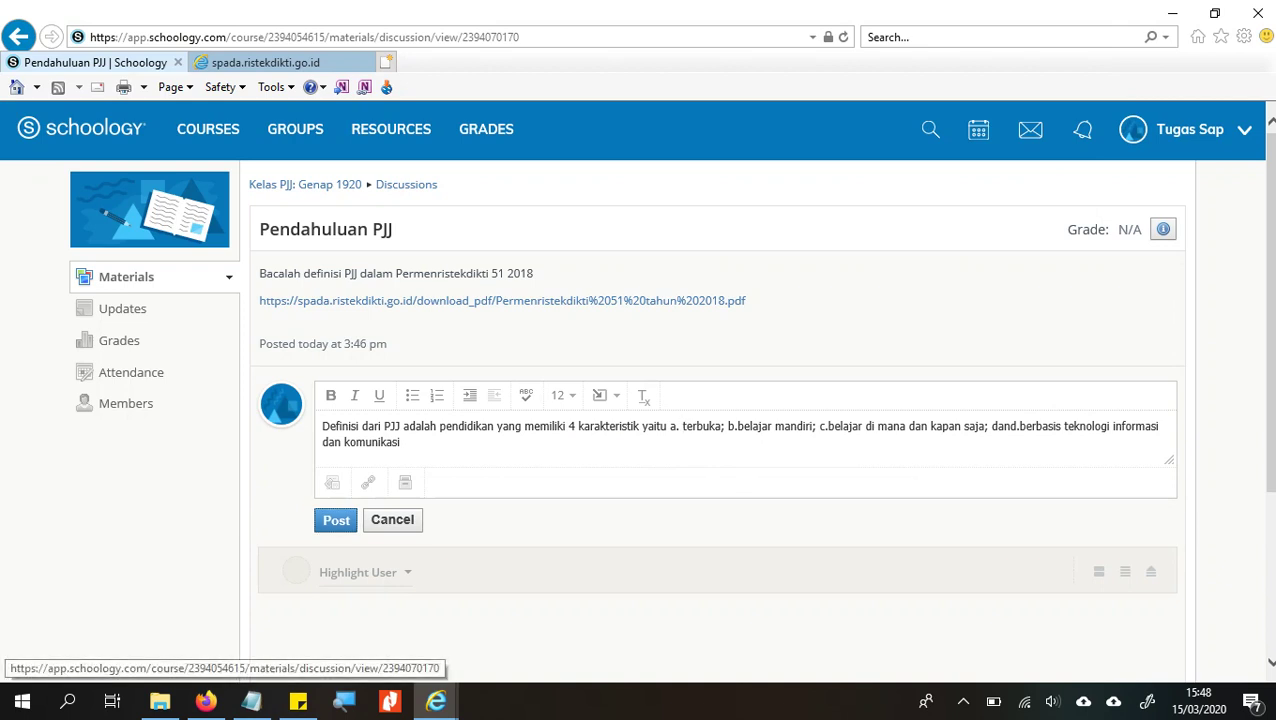
left_click(335, 520)
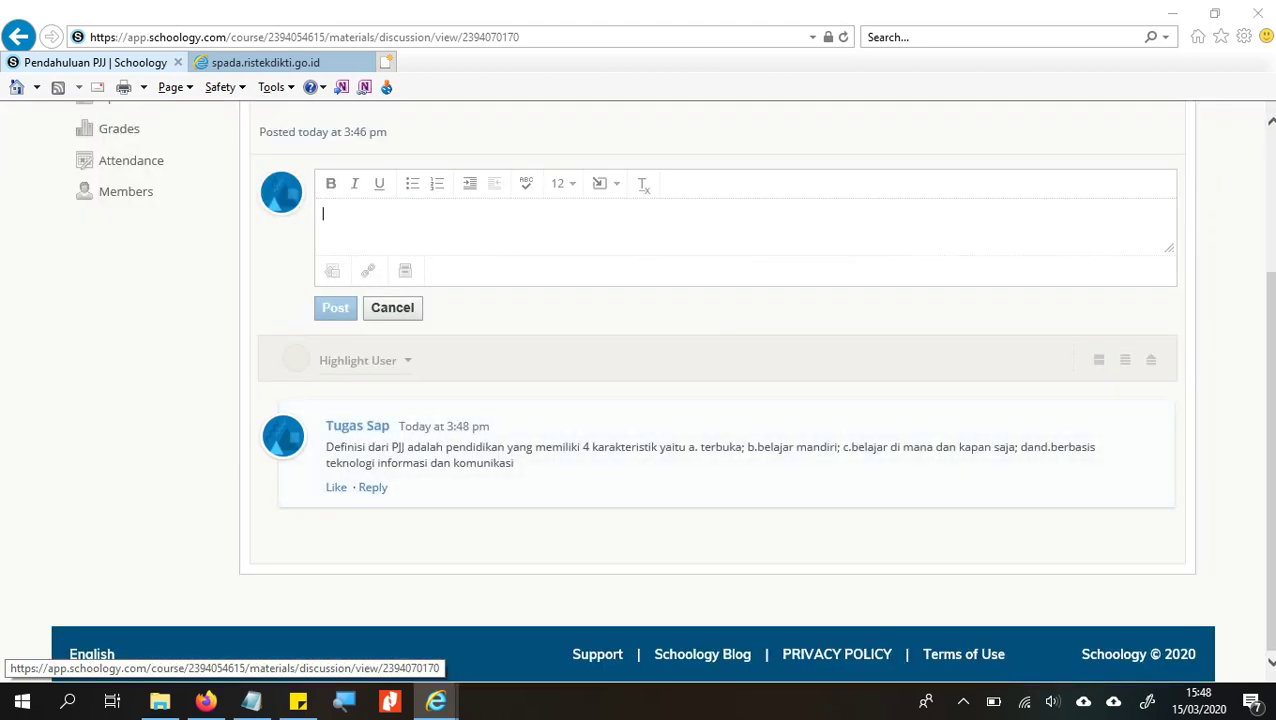
Switch to the teacher's session in Firefox, refresh the course materials, and open the student's discussion post from its notification.
key("alt+Tab")
key("alt+Tab")
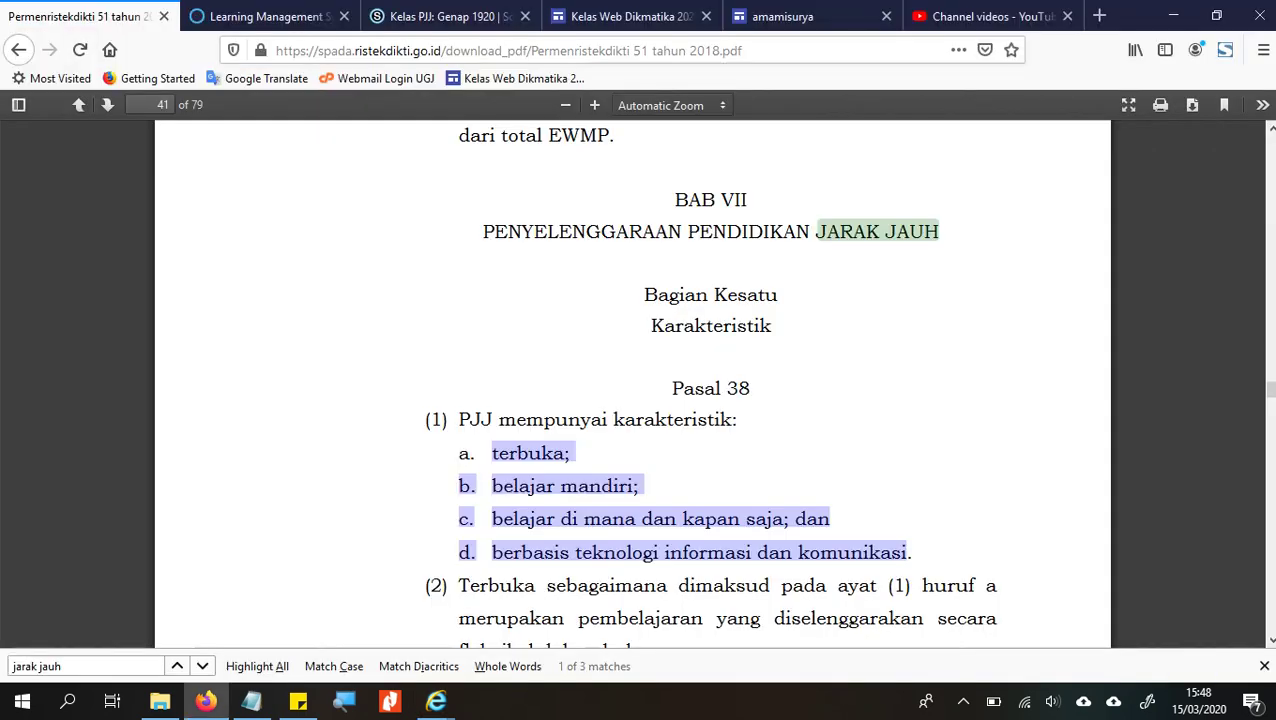
left_click(450, 16)
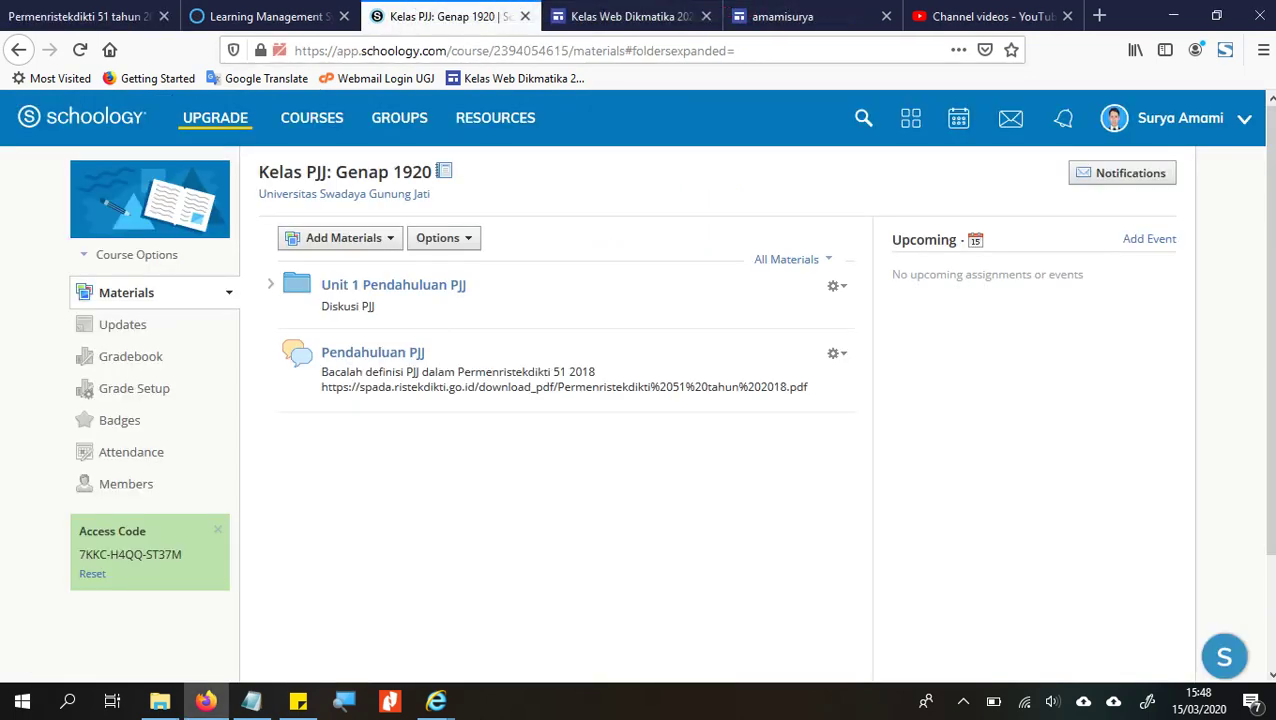
left_click(80, 50)
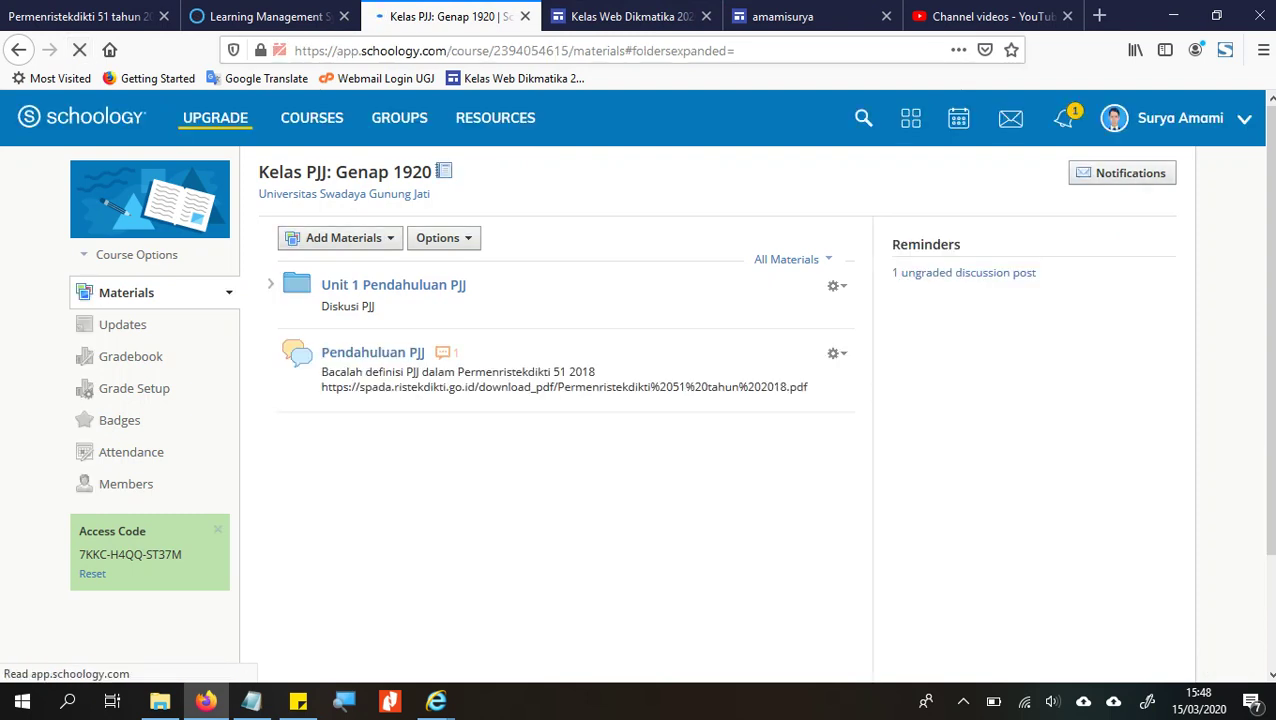
left_click(1063, 118)
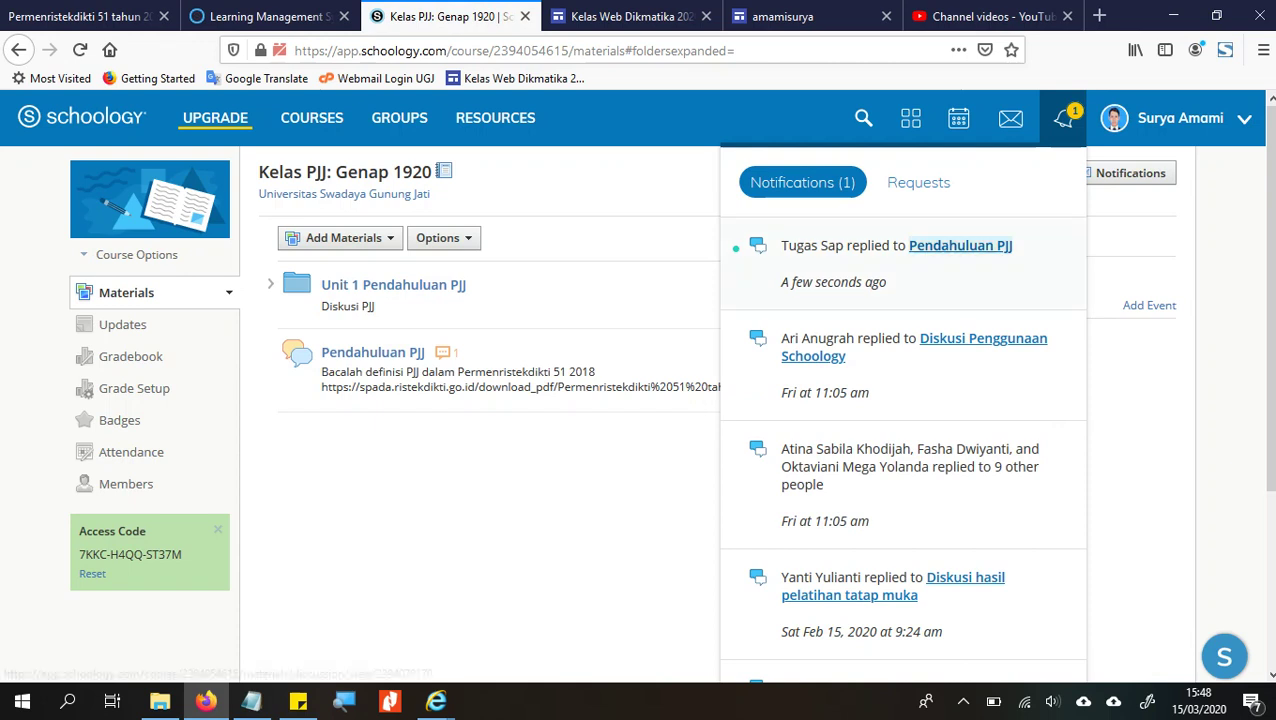
left_click(960, 245)
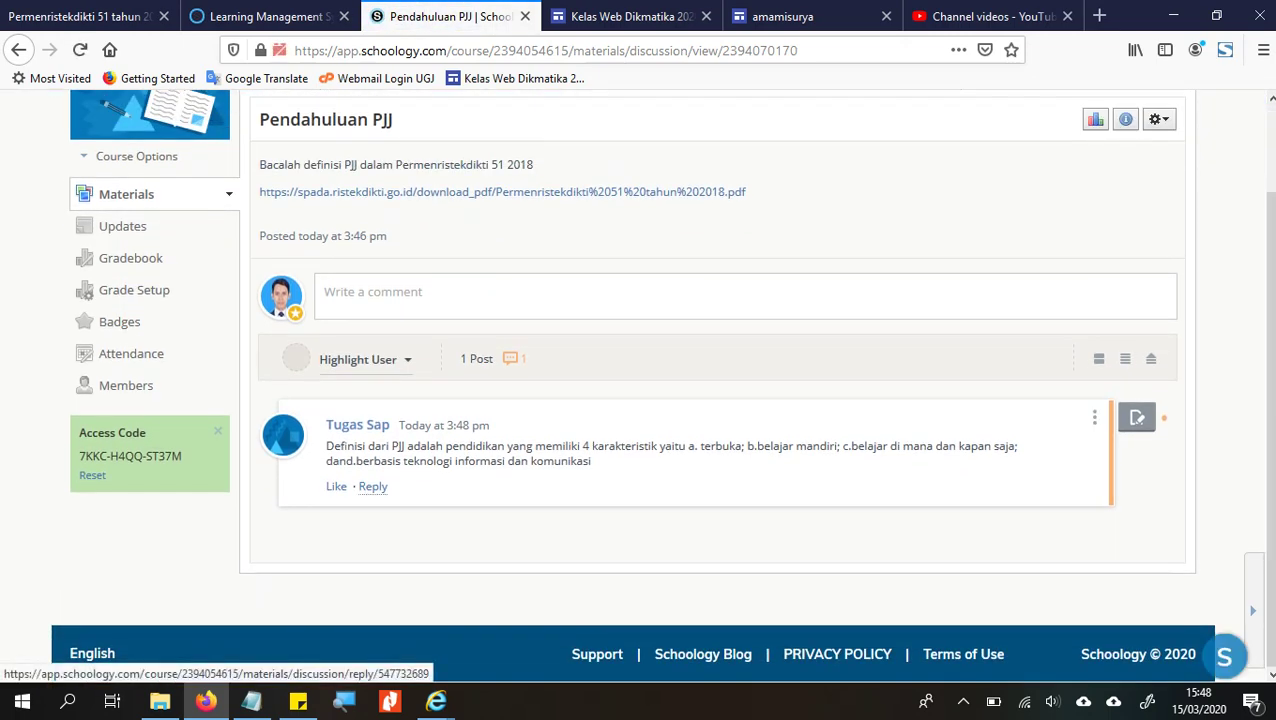
Post the reply "apa makna mendalam dari masing-masing karakteristik tersebut?" to the student's comment.
left_click(372, 487)
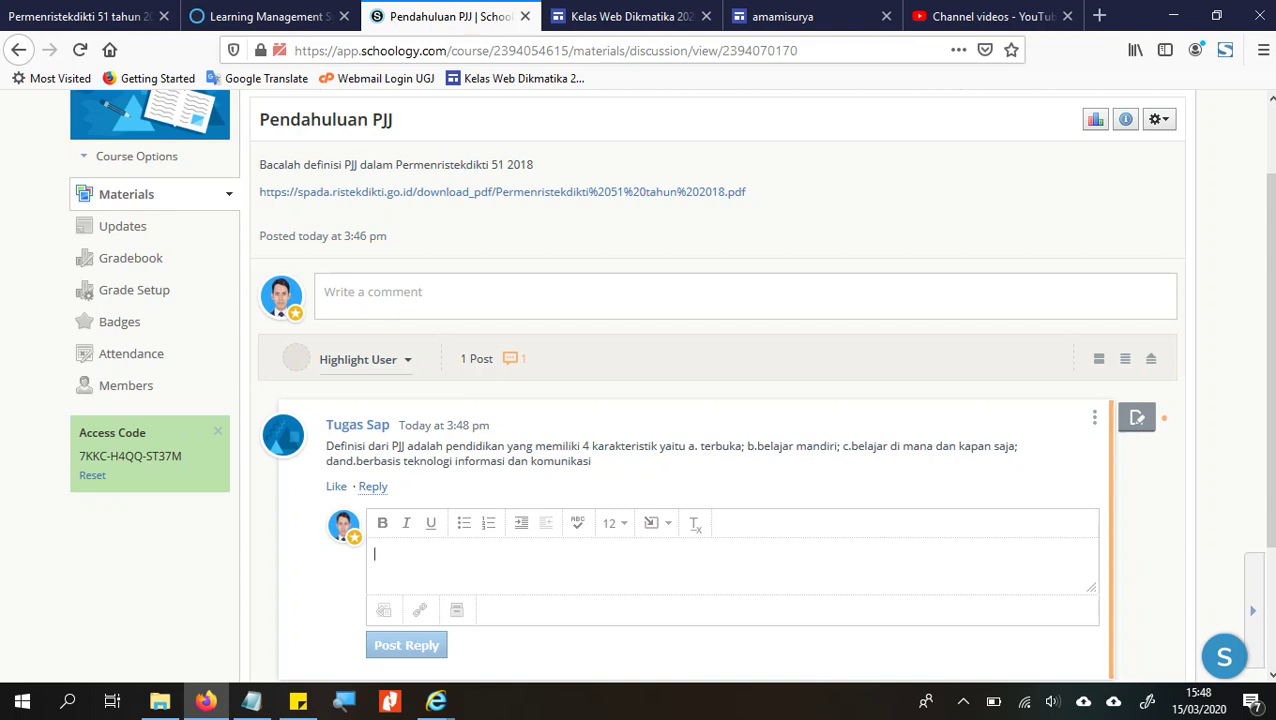
type("apa")
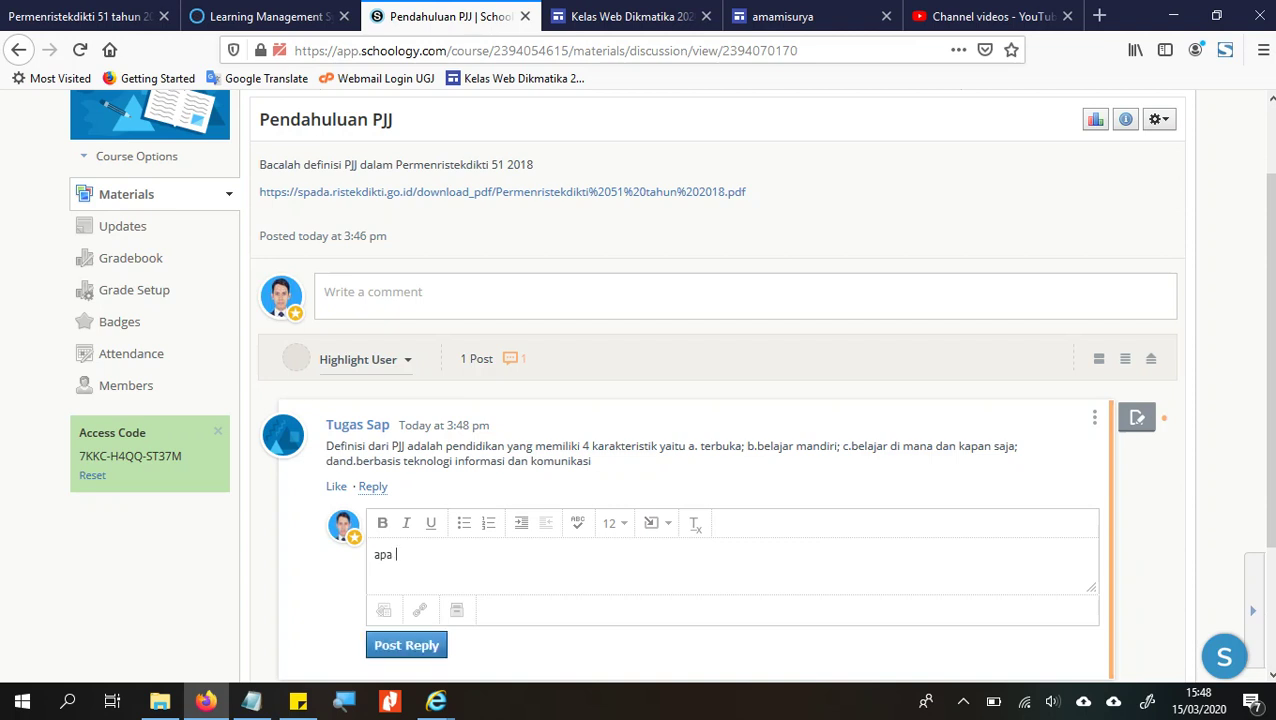
type(" makna mendalam dari masing")
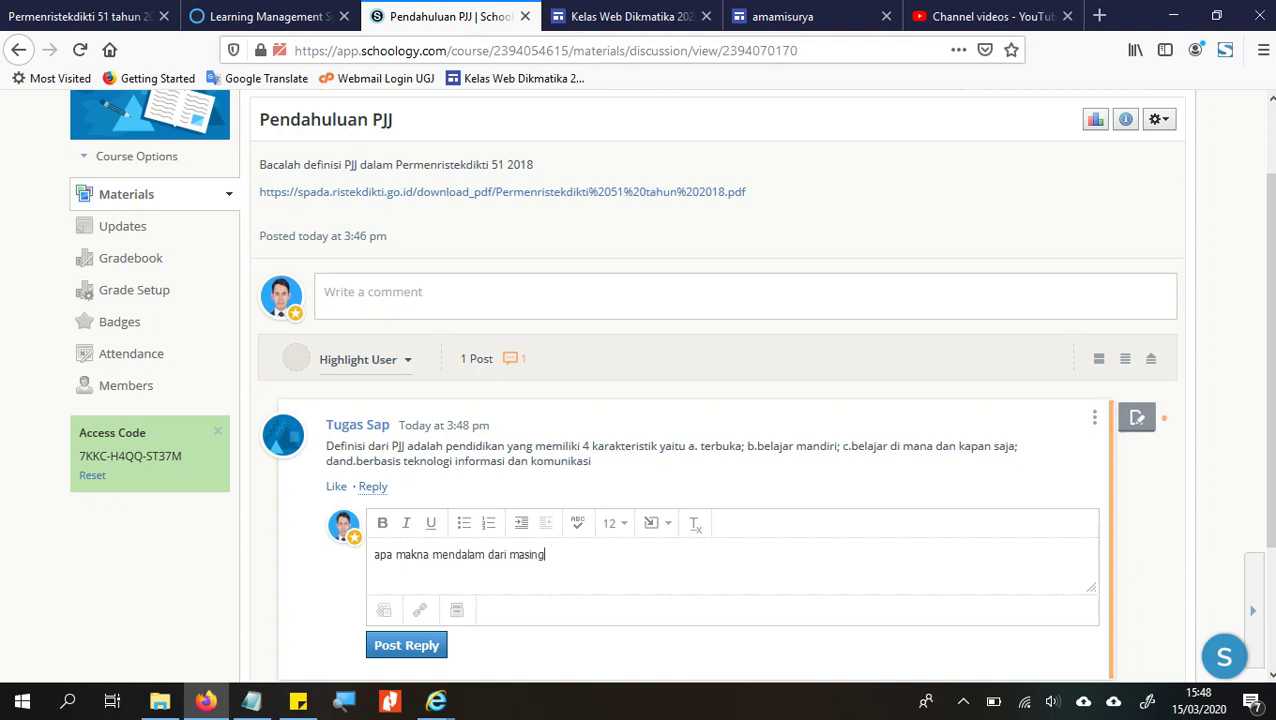
type("-masing karakteristik tersebut?")
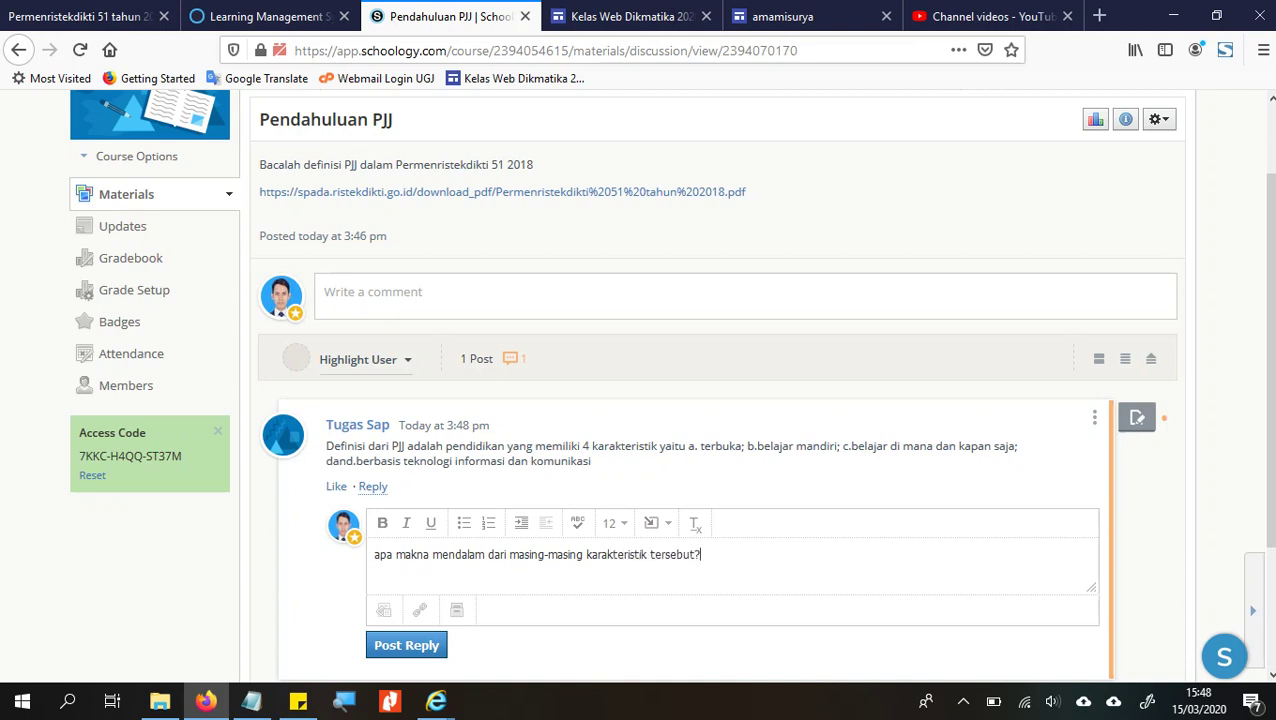
left_click(406, 645)
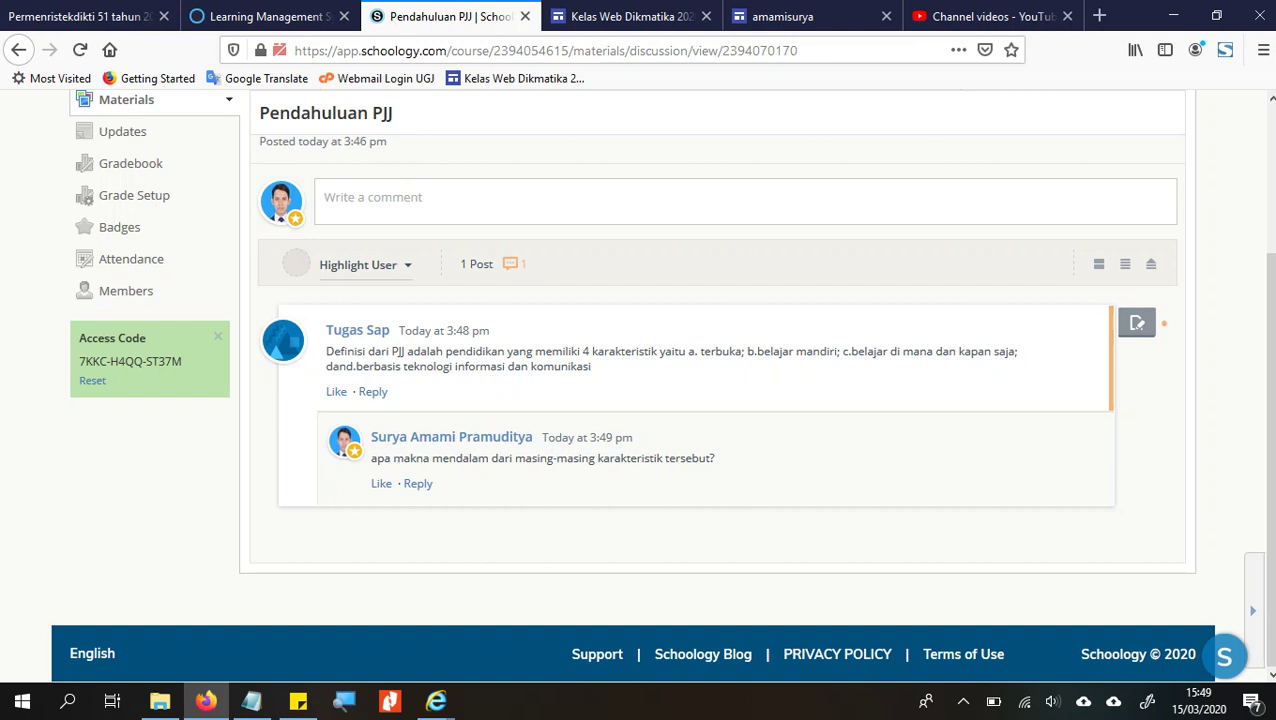
Switch to the student's session in Internet Explorer, reload the Pendahuluan PJJ discussion, and check the teacher's reply under the student's comment.
mouse_move(436, 700)
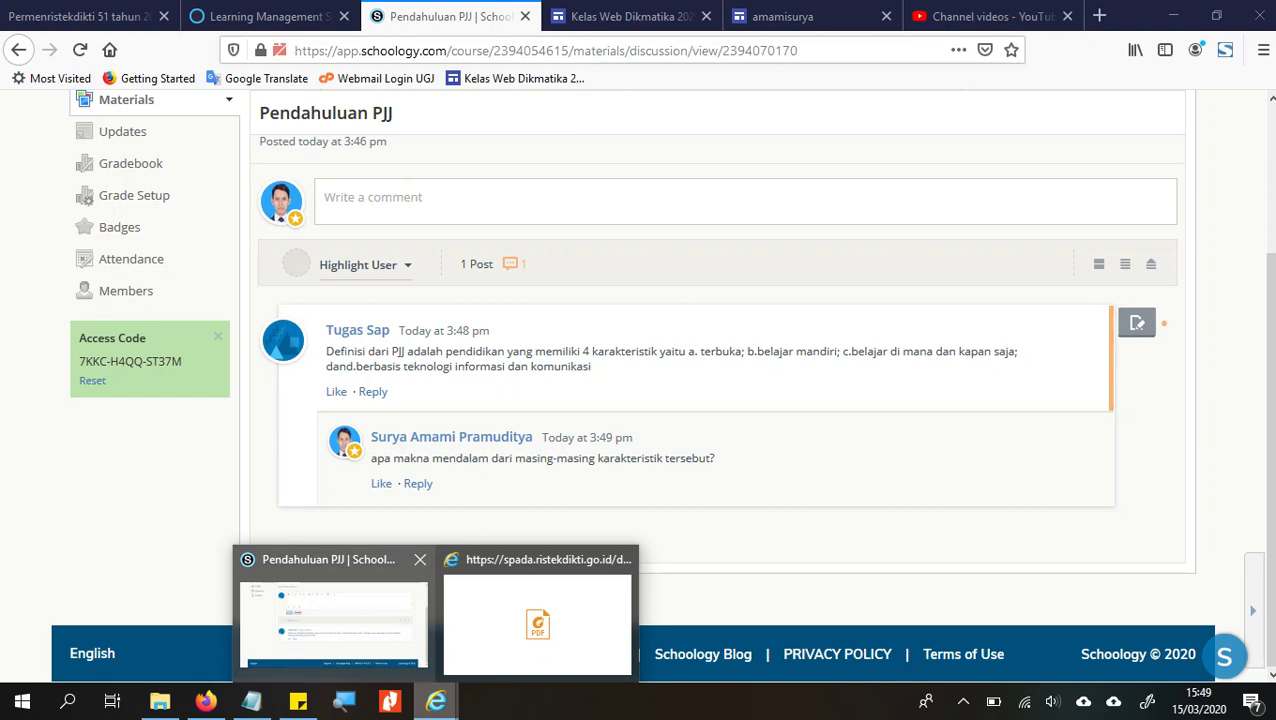
left_click(333, 611)
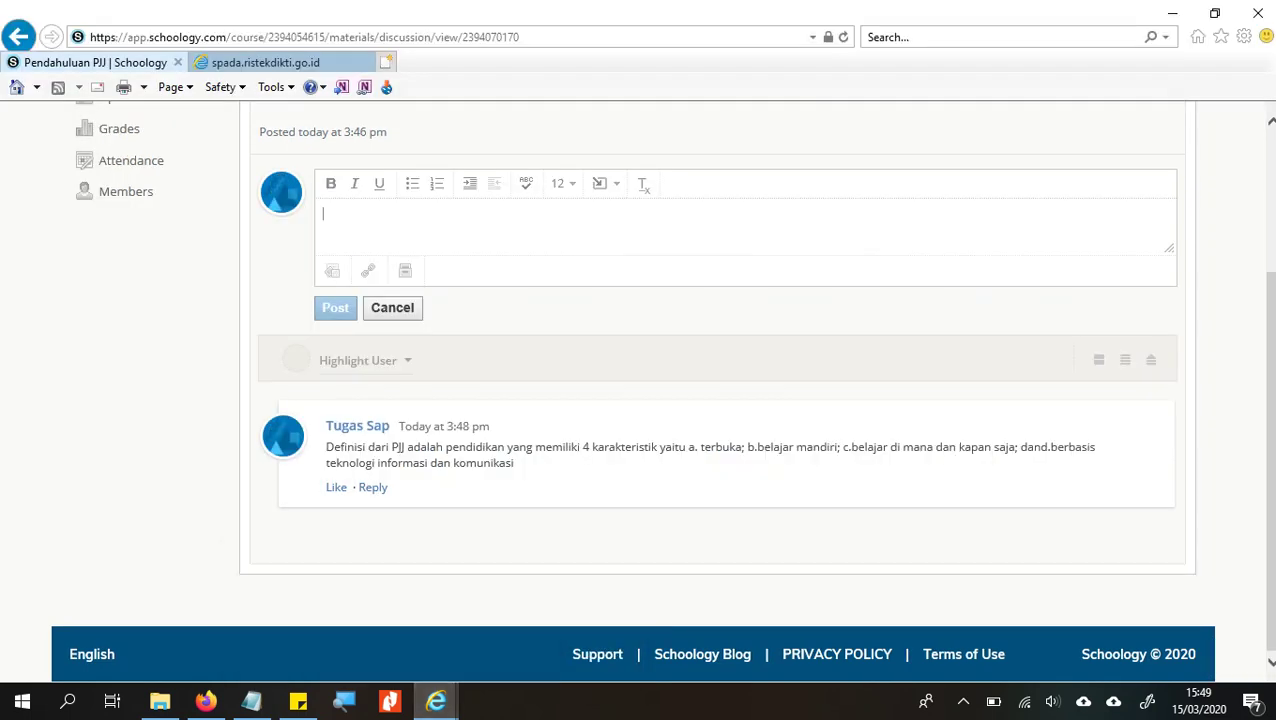
scroll(636, 390, "up", 2)
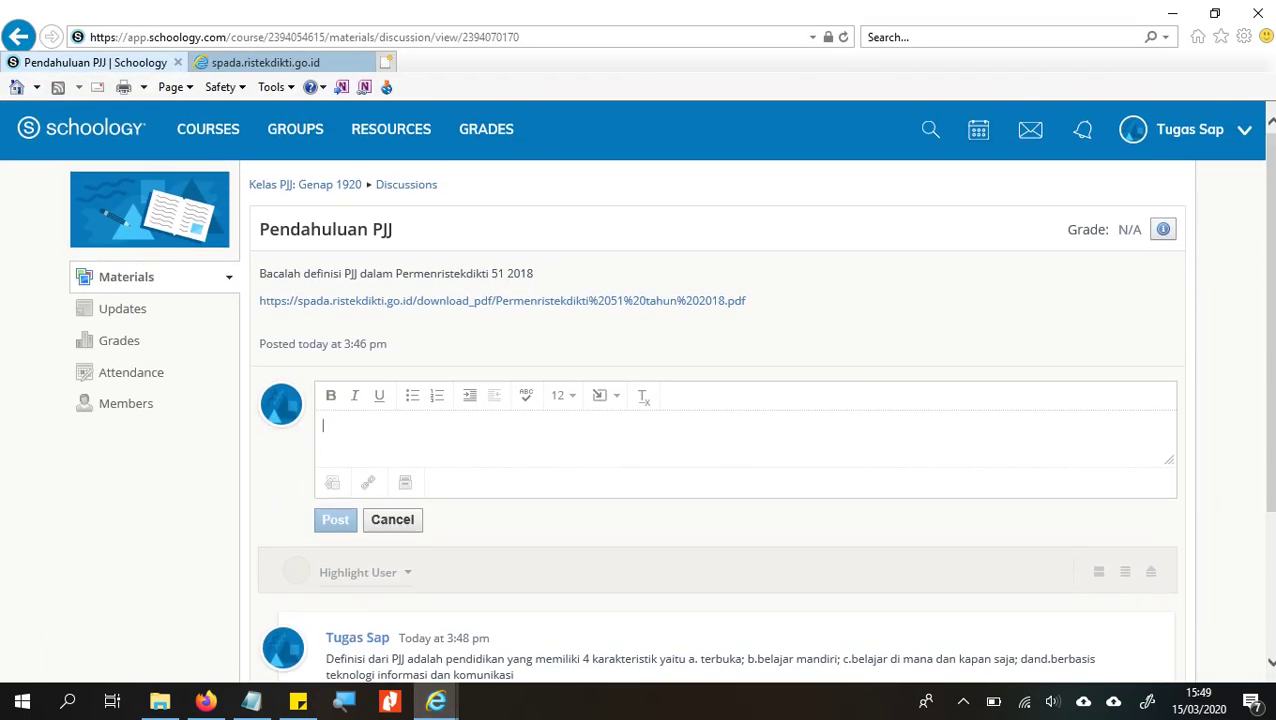
left_click(305, 185)
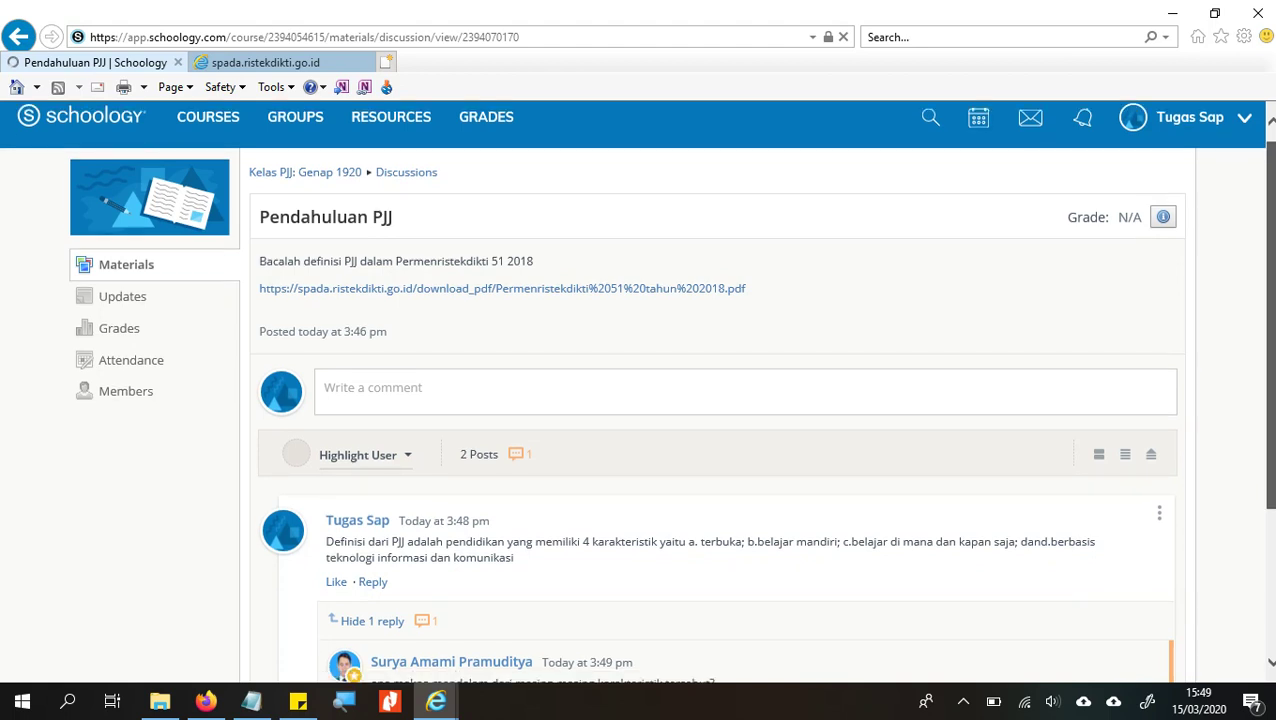
scroll(638, 390, "down", 3)
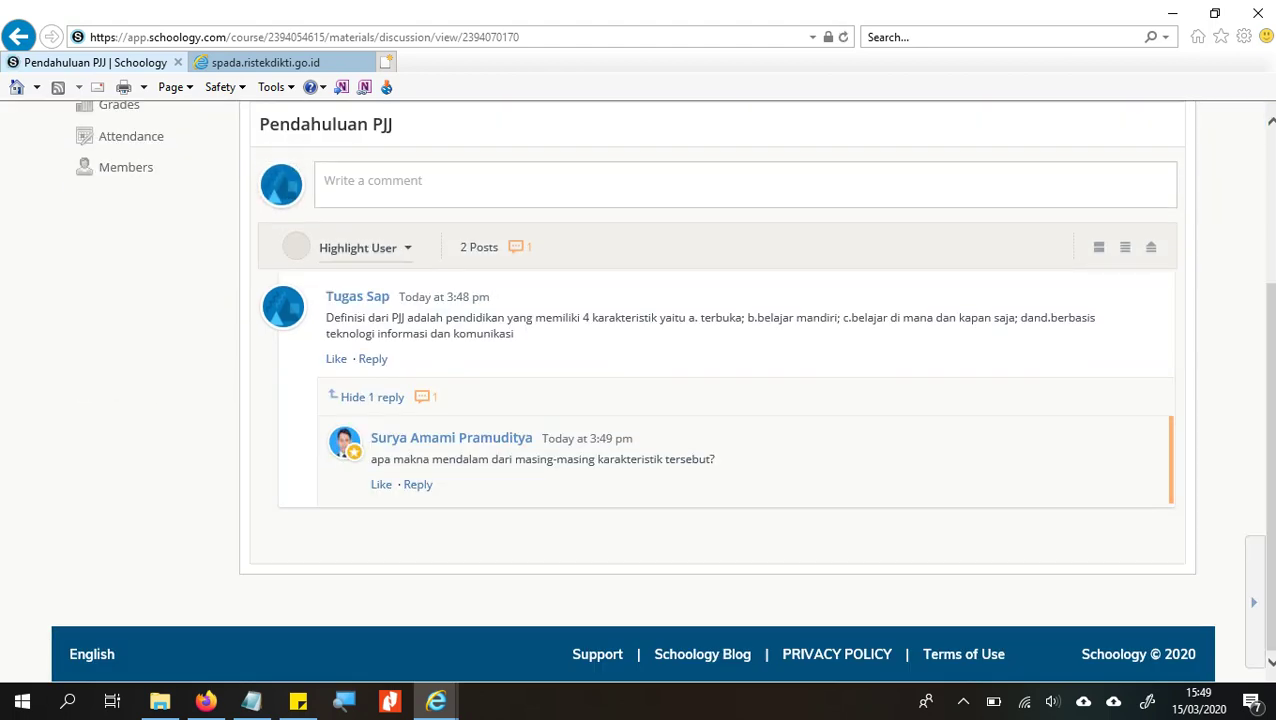
Switch back to the teacher's session in Firefox and enter an overall discussion grade of 80 for the student's post.
key("alt+Tab")
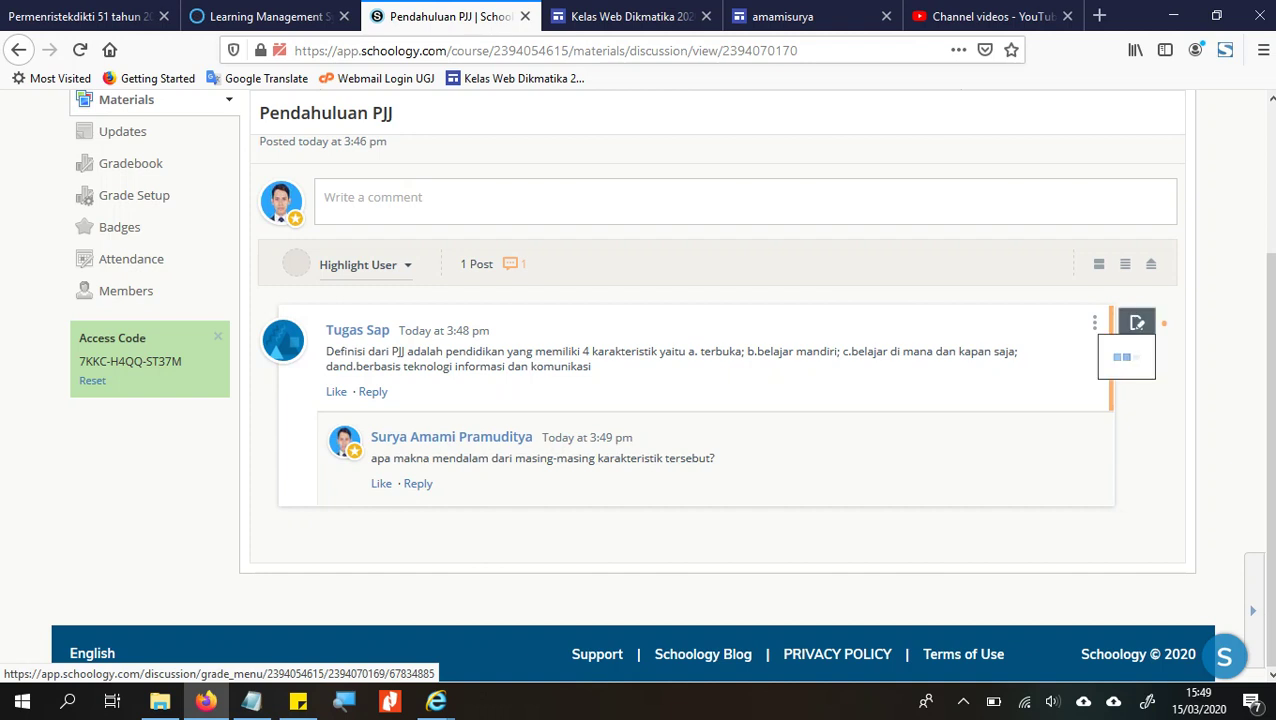
left_click(1137, 323)
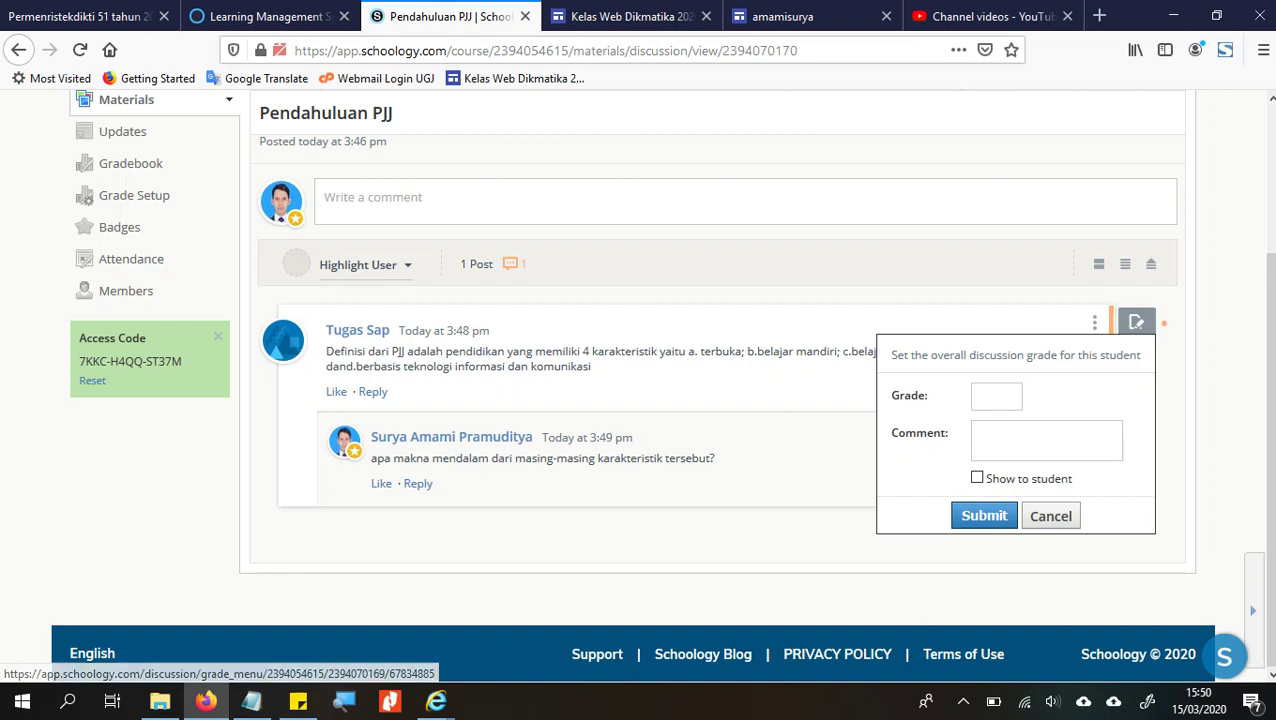
left_click(996, 396)
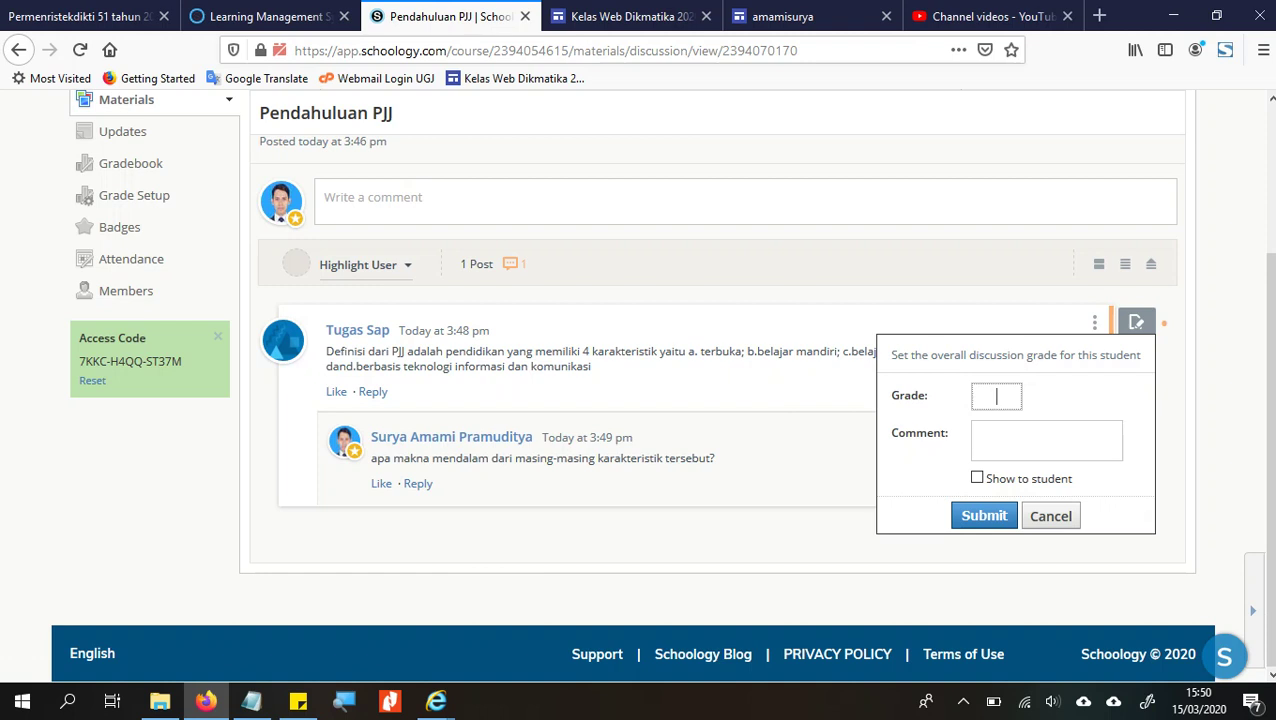
type("80")
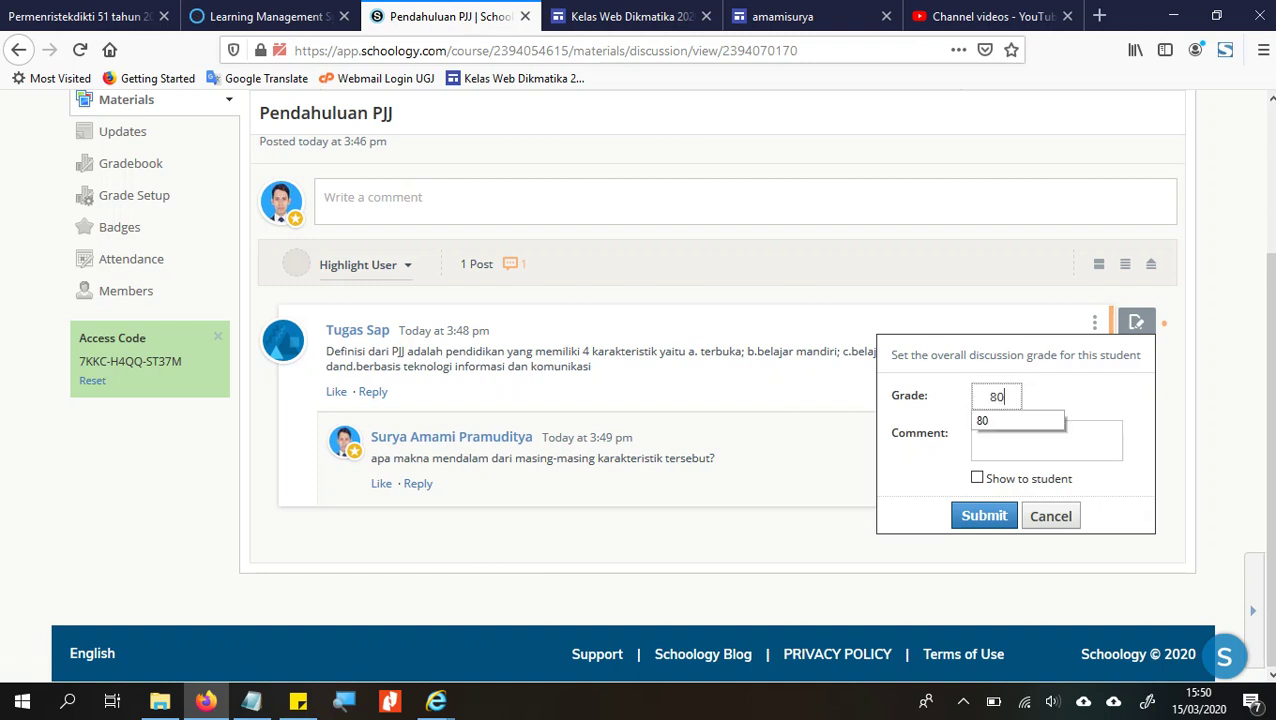
Write the grade comment "Siswa sudah dapat memahami maksud PJJ, tetapi masih kurang memaknai mendalam tentang PJJ tersebut".
key("Tab")
type("Siswa")
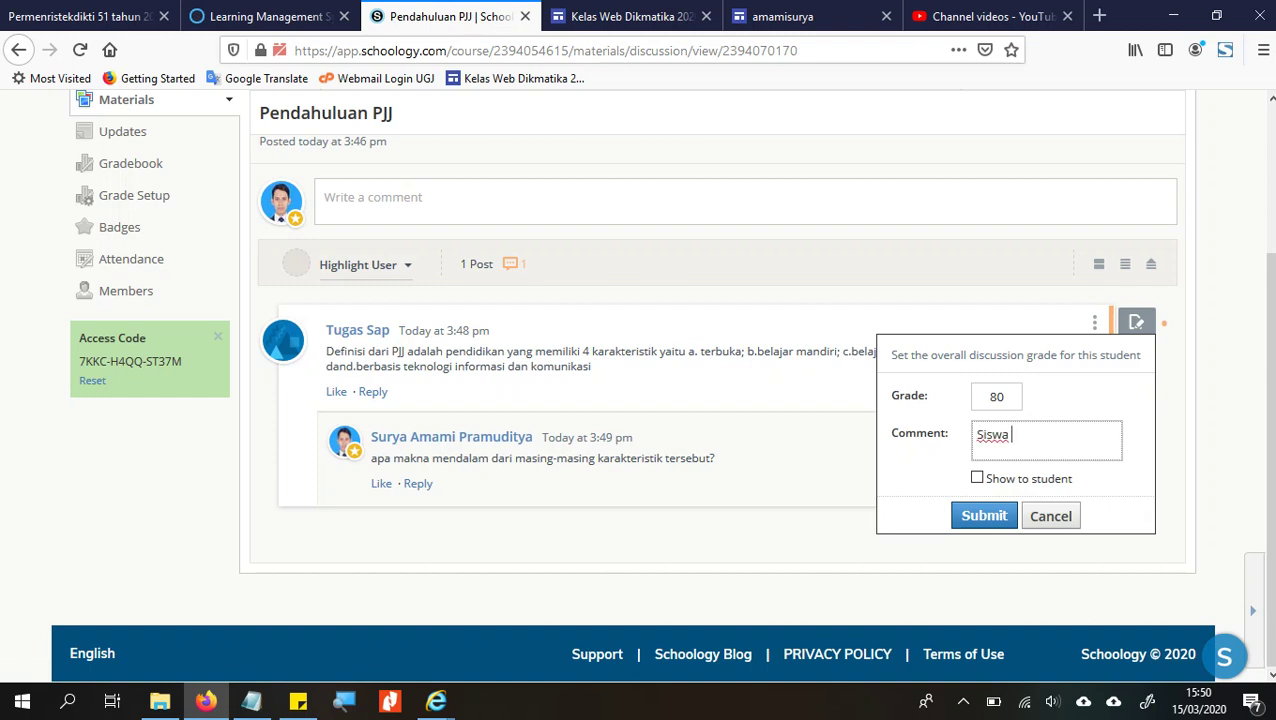
type(" sudah dapat meme")
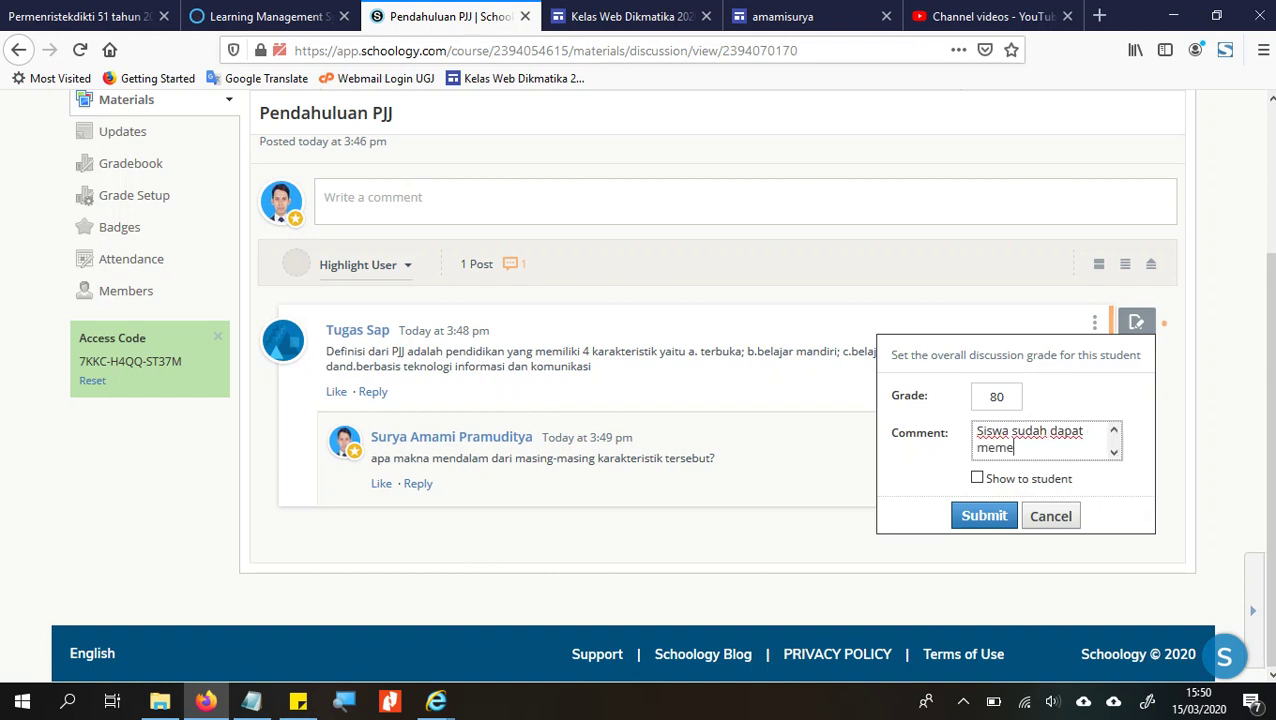
key("BackSpace")
type("ahami maksud P")
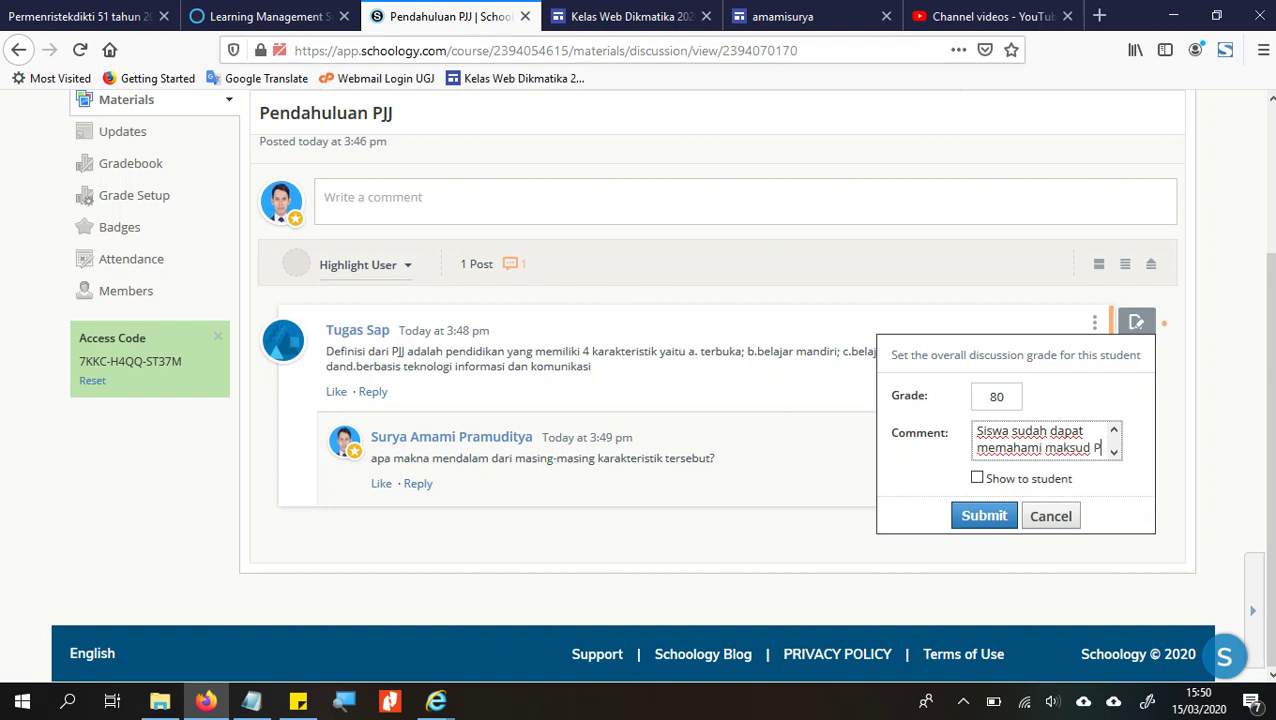
type("JJ, t")
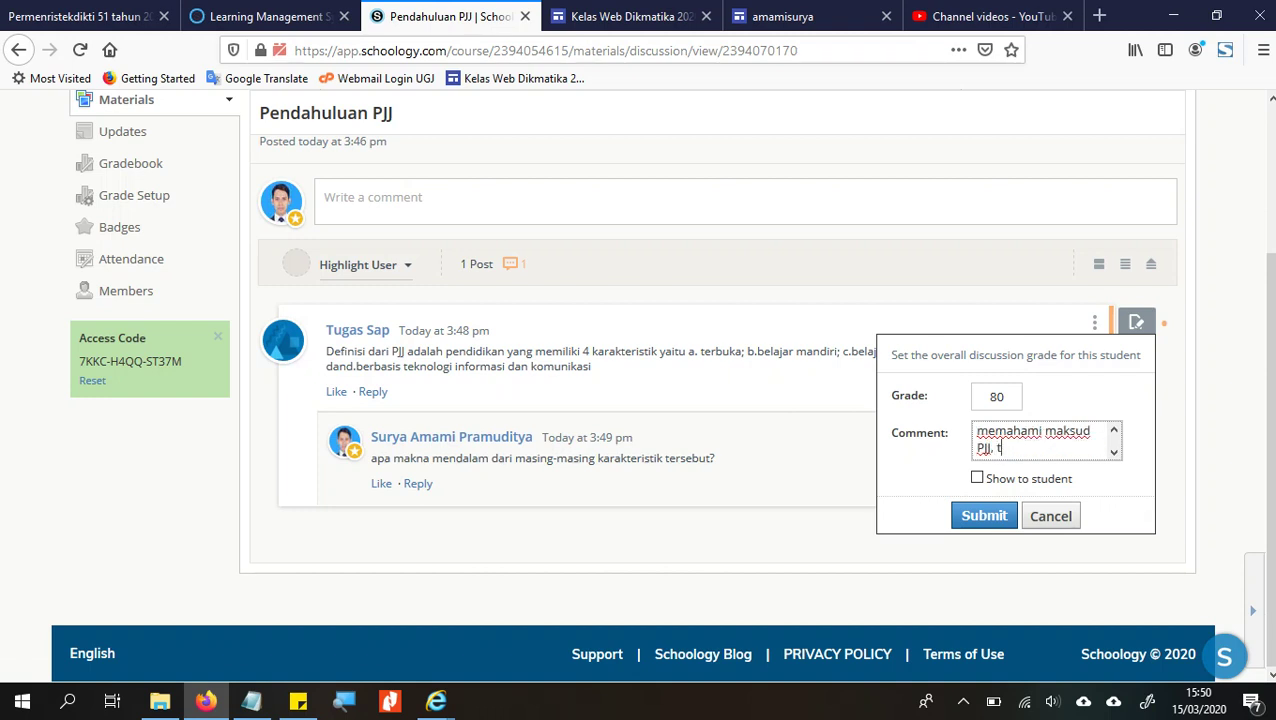
type("etapi masih k")
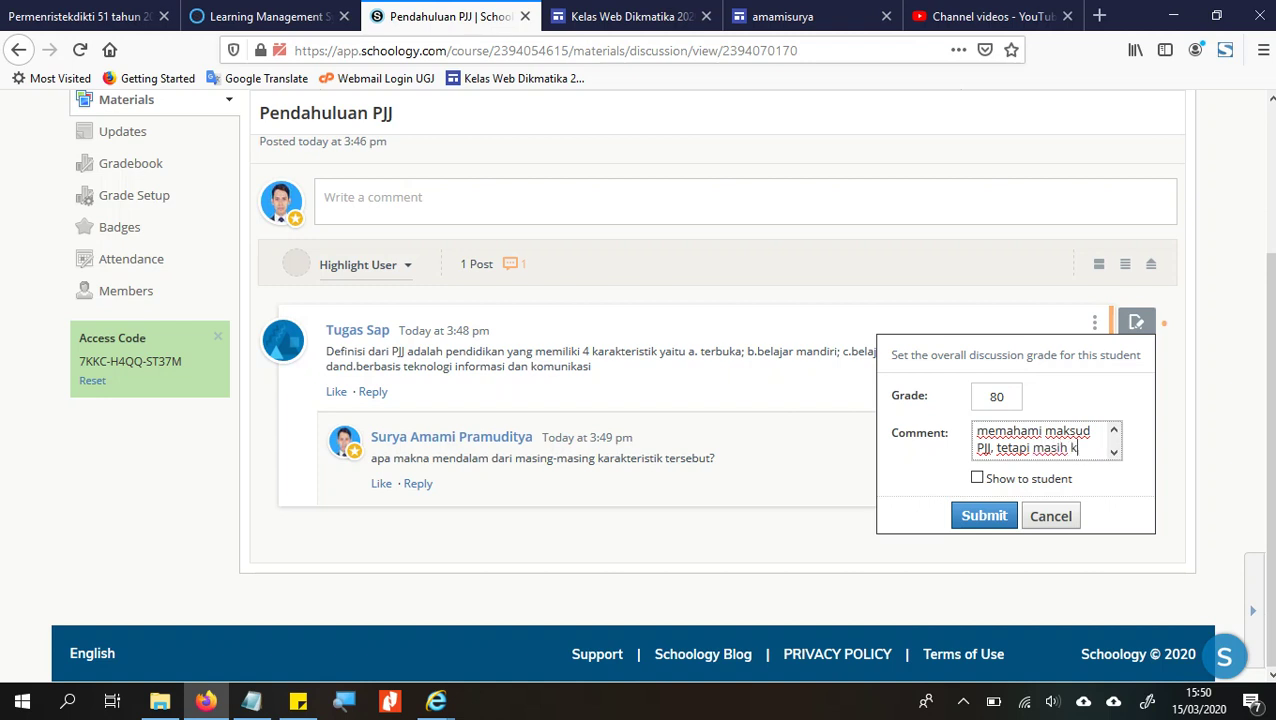
type("urang m")
type("emaknai mendalah")
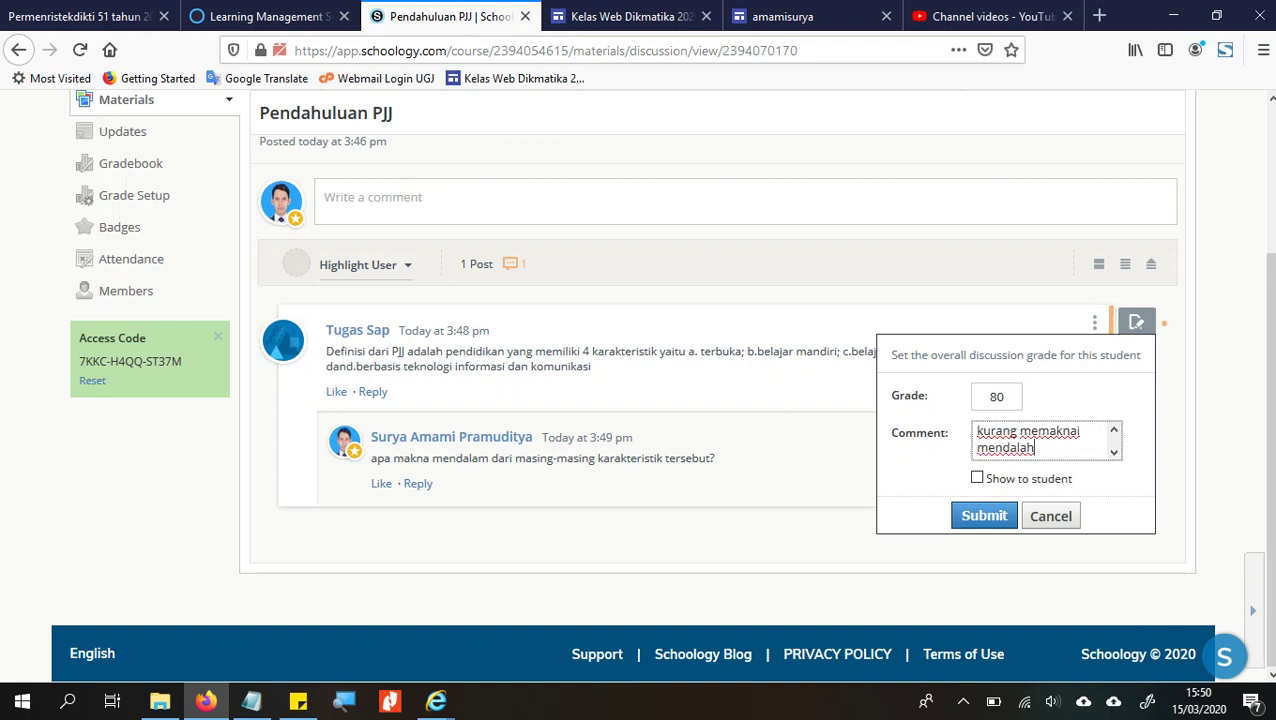
key("BackSpace")
type("m tentang PJJ tersebut")
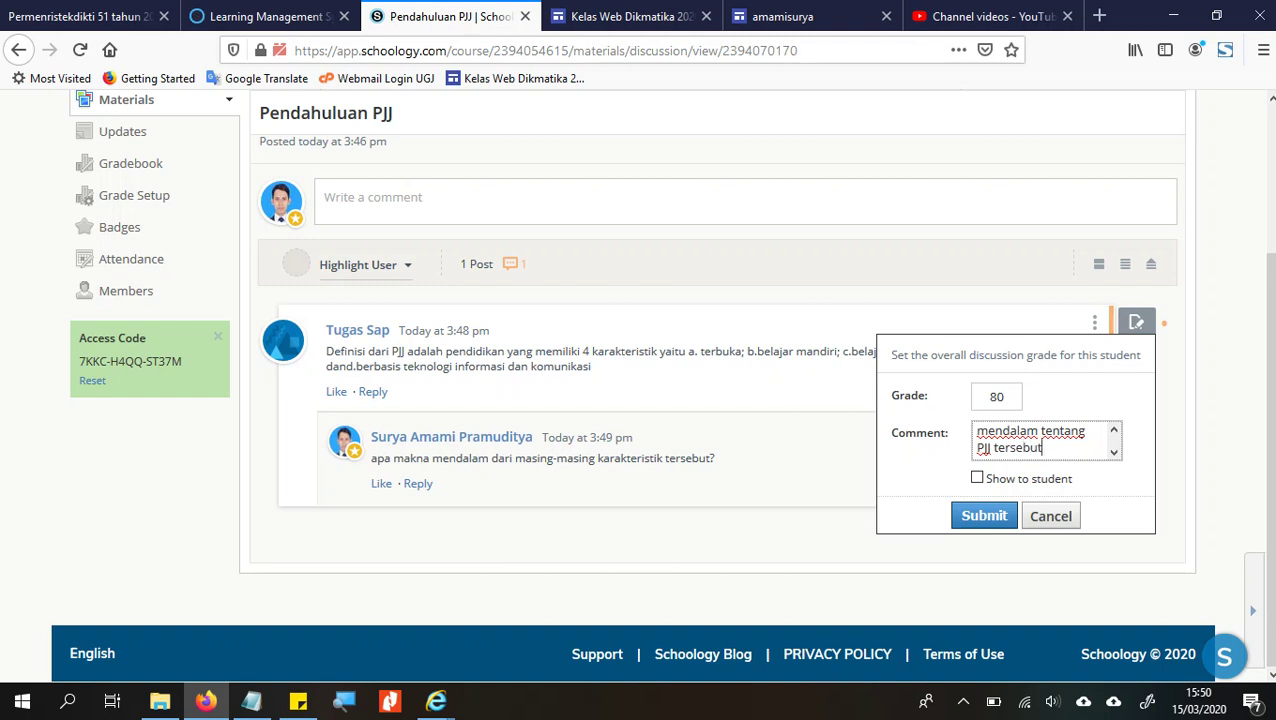
Make the grade comment visible to the student and submit the discussion grade.
key("Tab")
key("space")
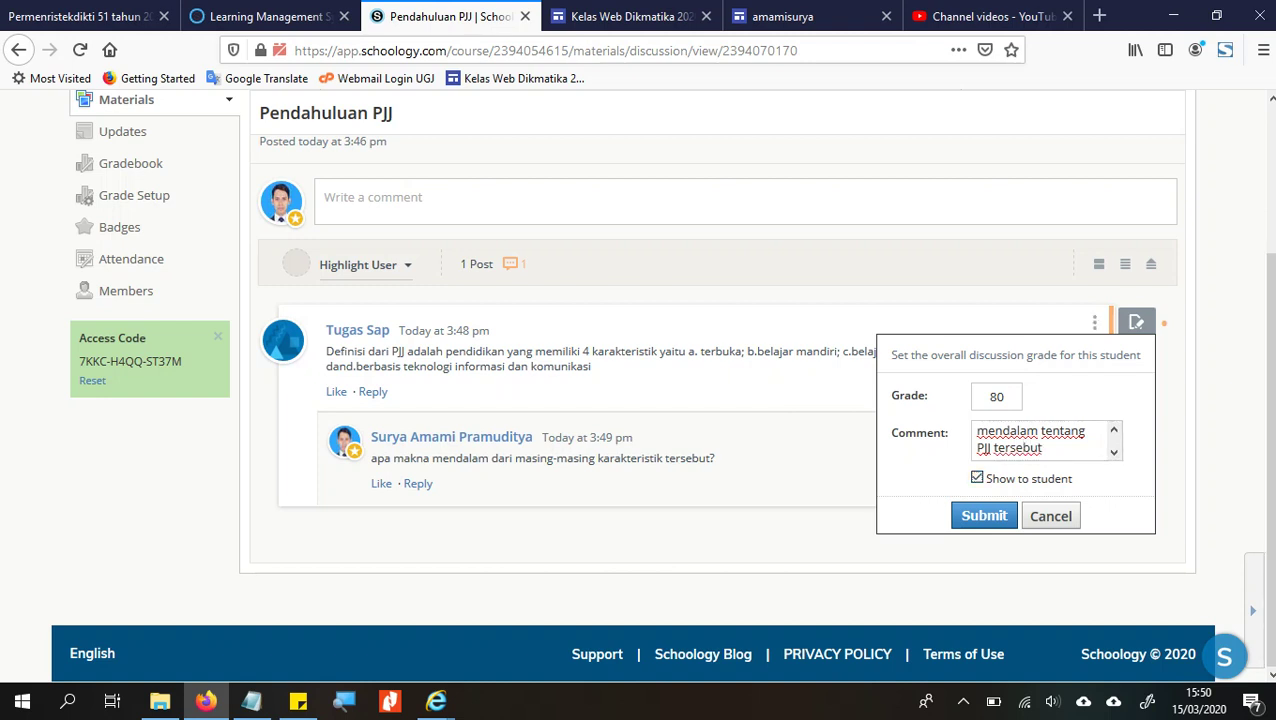
key("Return")
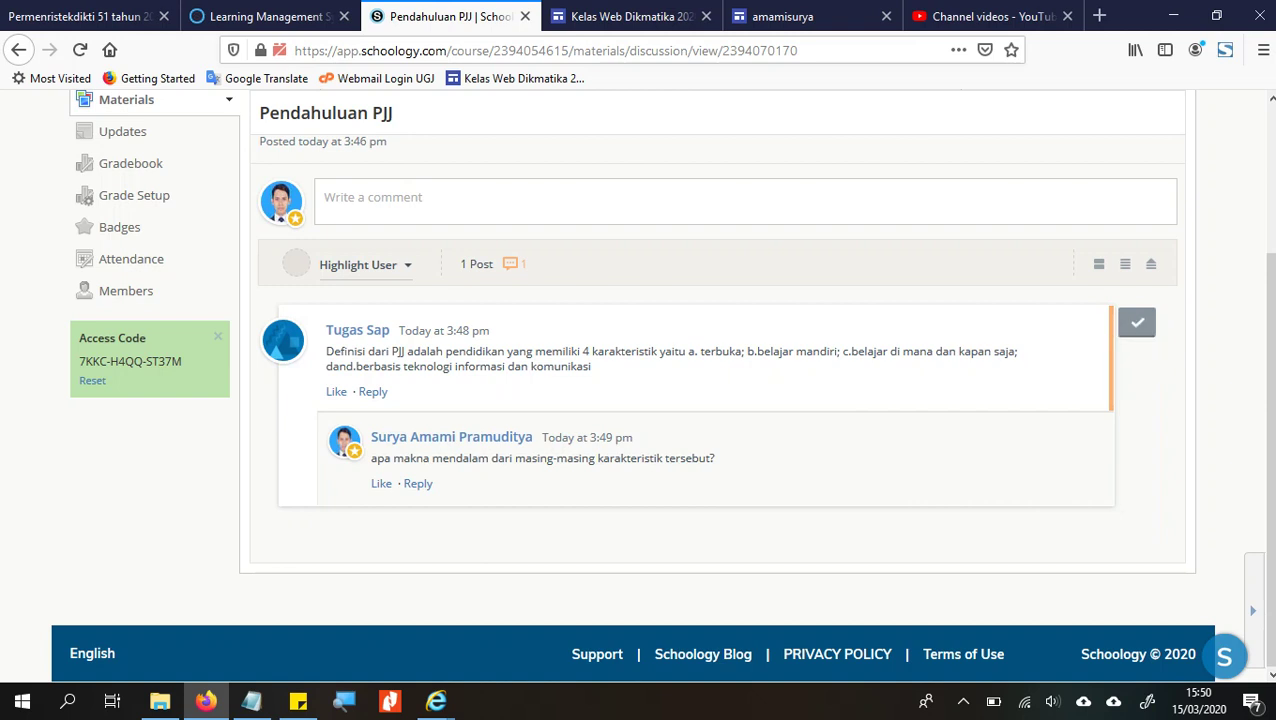
Switch to the student's session in Internet Explorer, refresh the discussion, and check the grade awarded by the teacher.
key("alt+Tab")
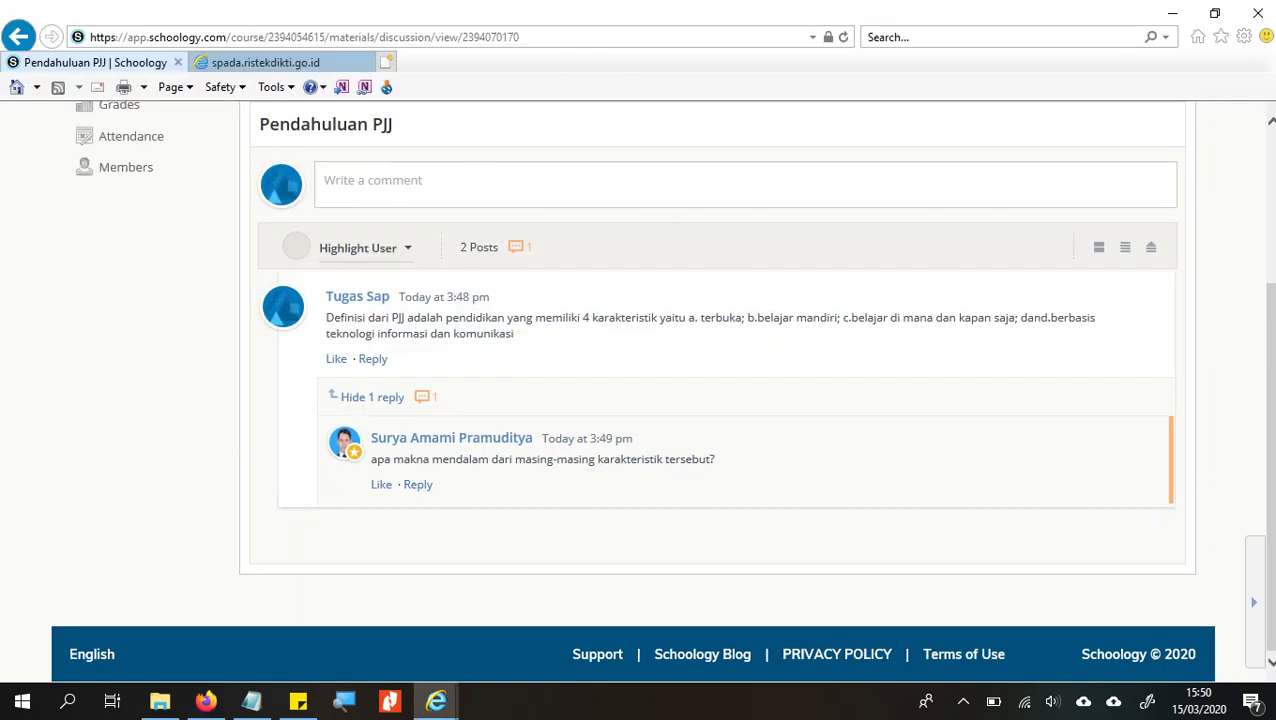
scroll(660, 390, "up", 3)
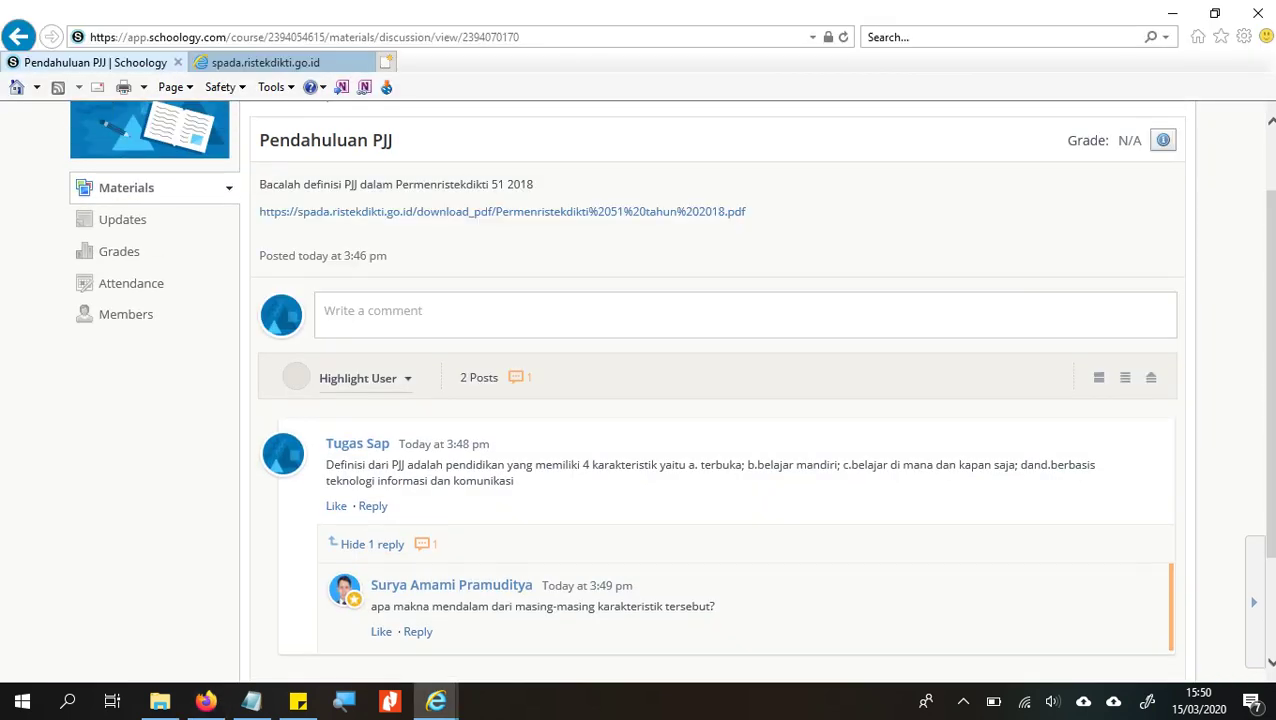
key("F5")
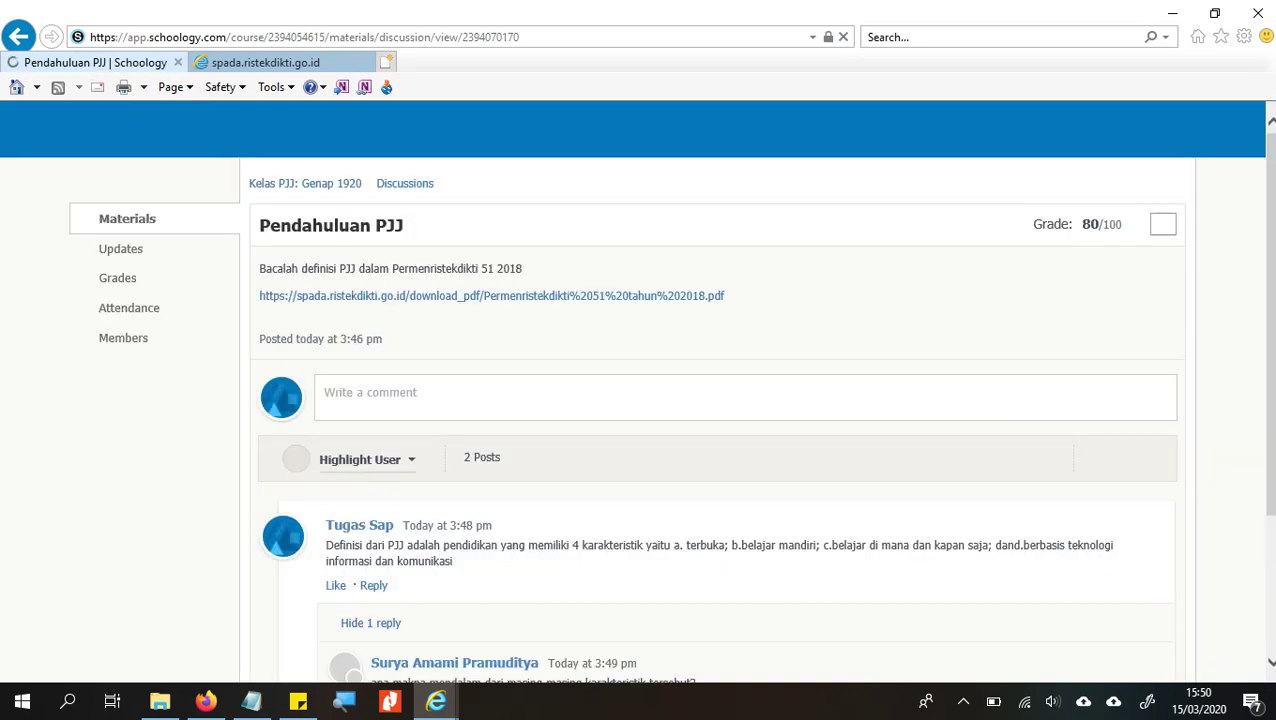
scroll(660, 390, "down", 3)
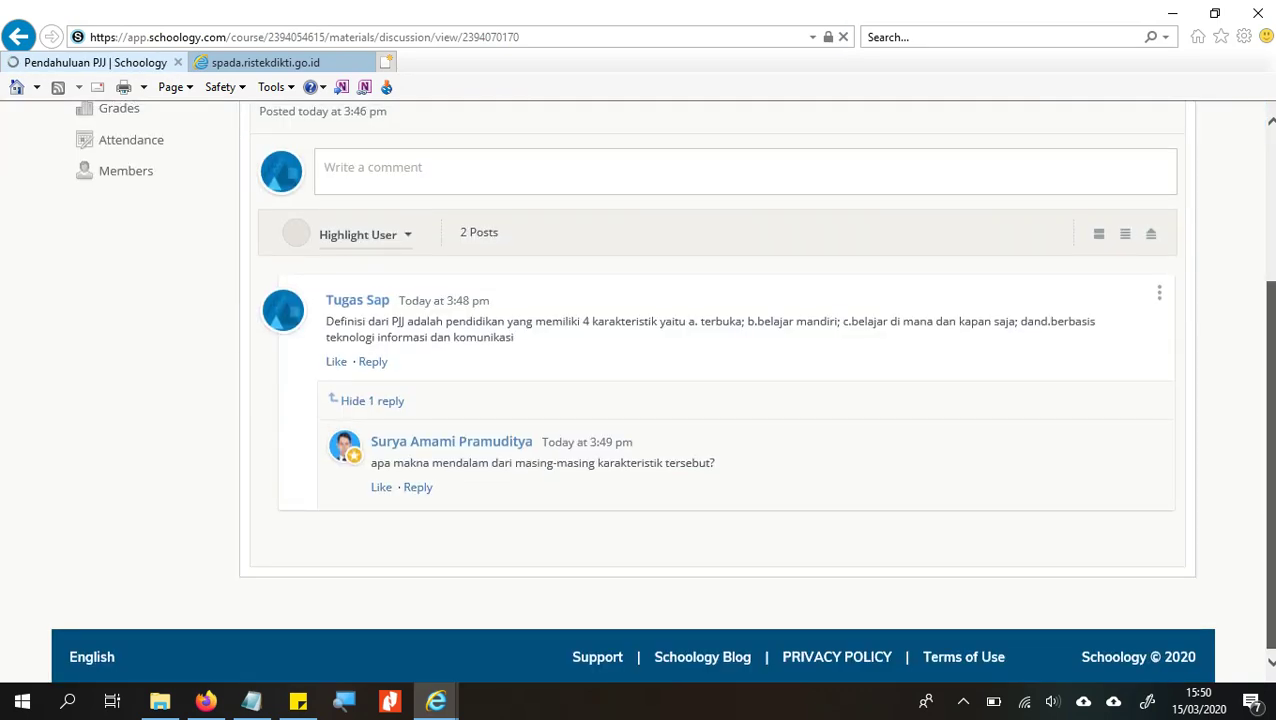
scroll(660, 390, "up", 1)
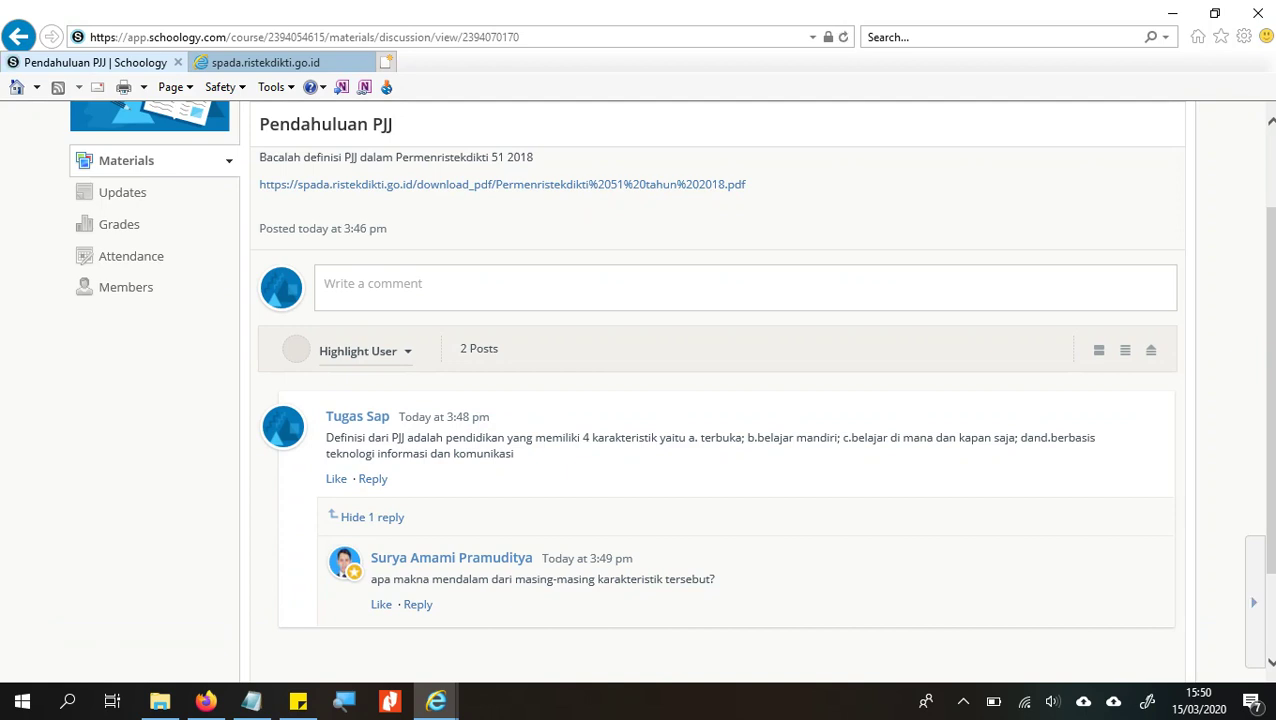
scroll(660, 390, "down", 1)
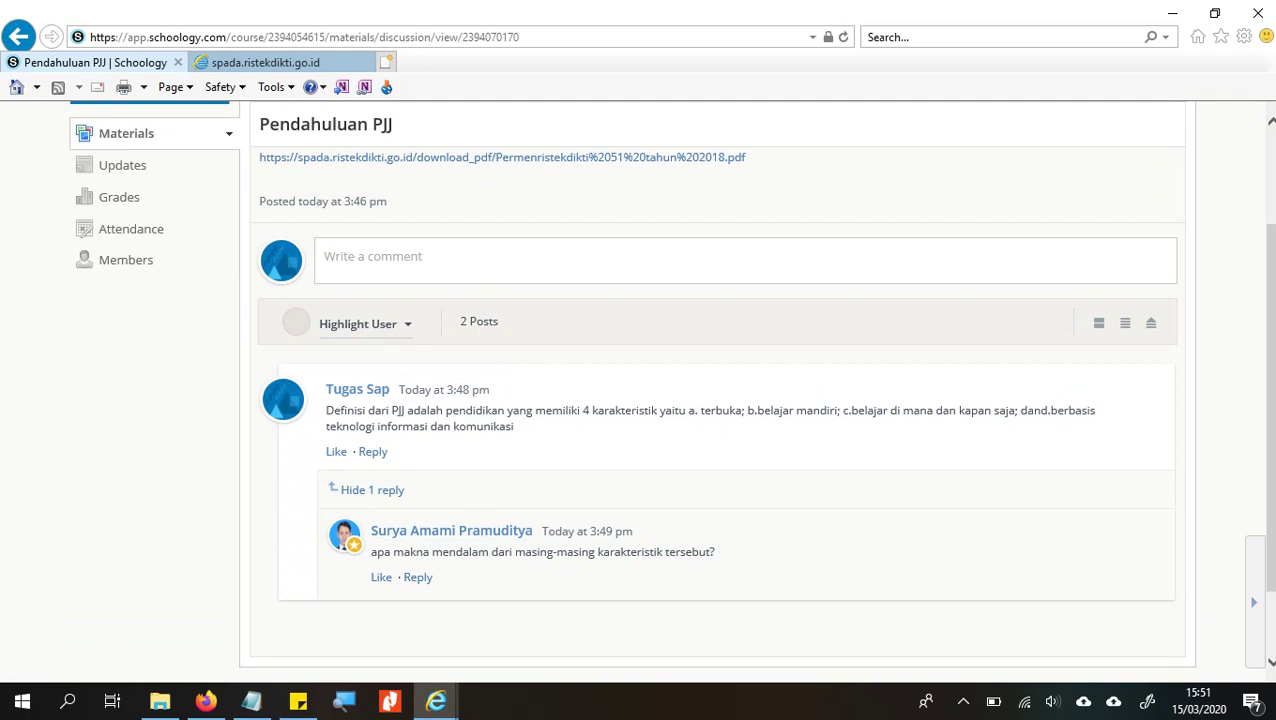
scroll(660, 390, "up", 1)
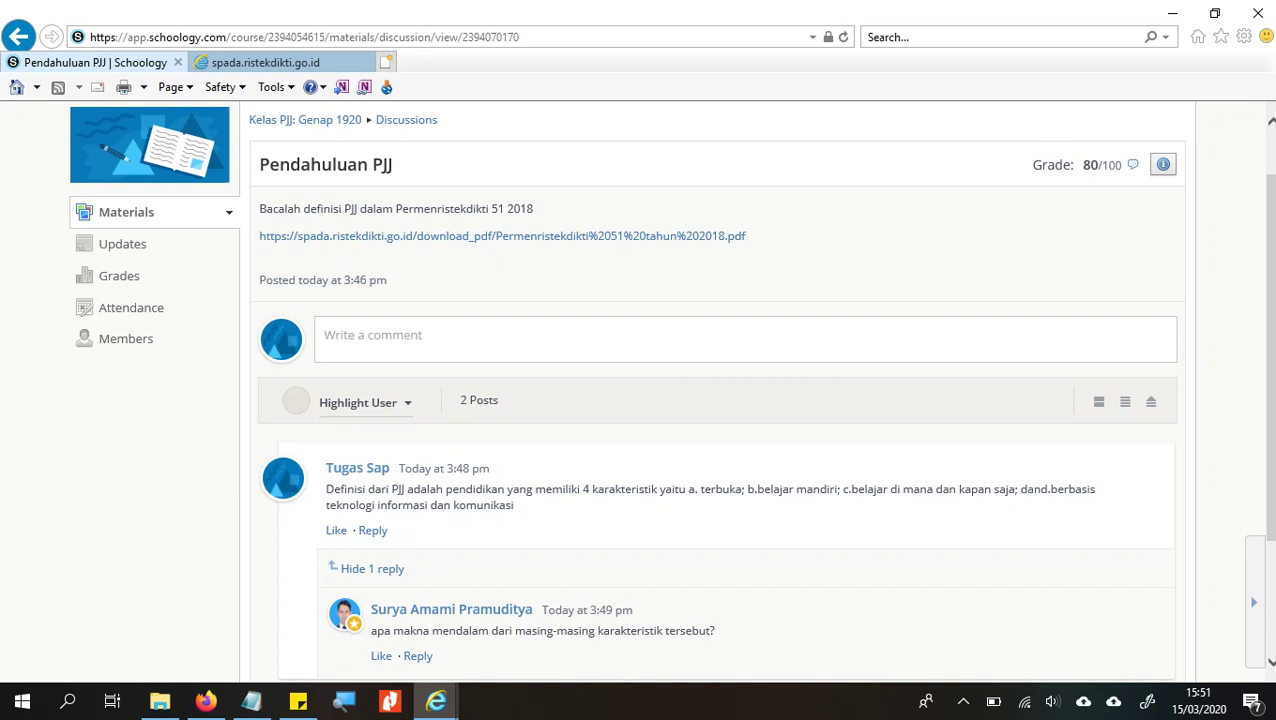
mouse_move(1133, 165)
scroll(640, 400, "up", 1)
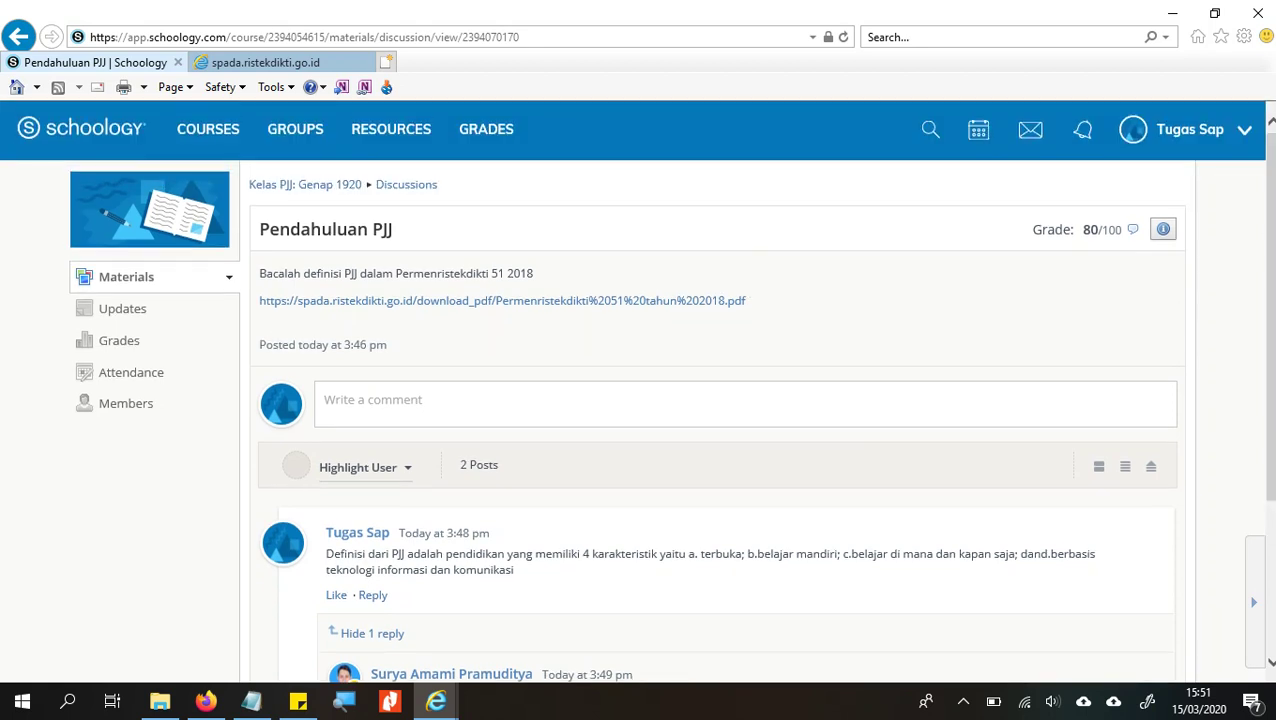
Return to the course materials in the teacher's Firefox session and review the types of material that can be added.
key("alt+Tab")
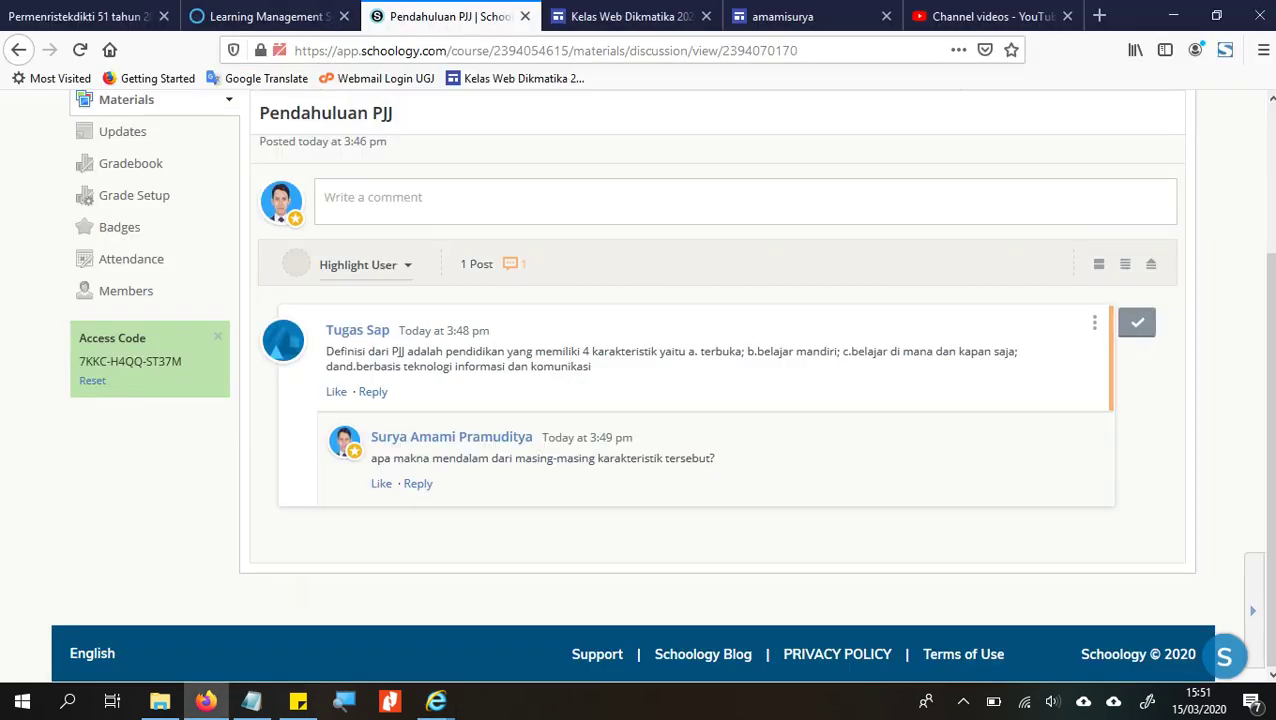
scroll(600, 290, "up", 3)
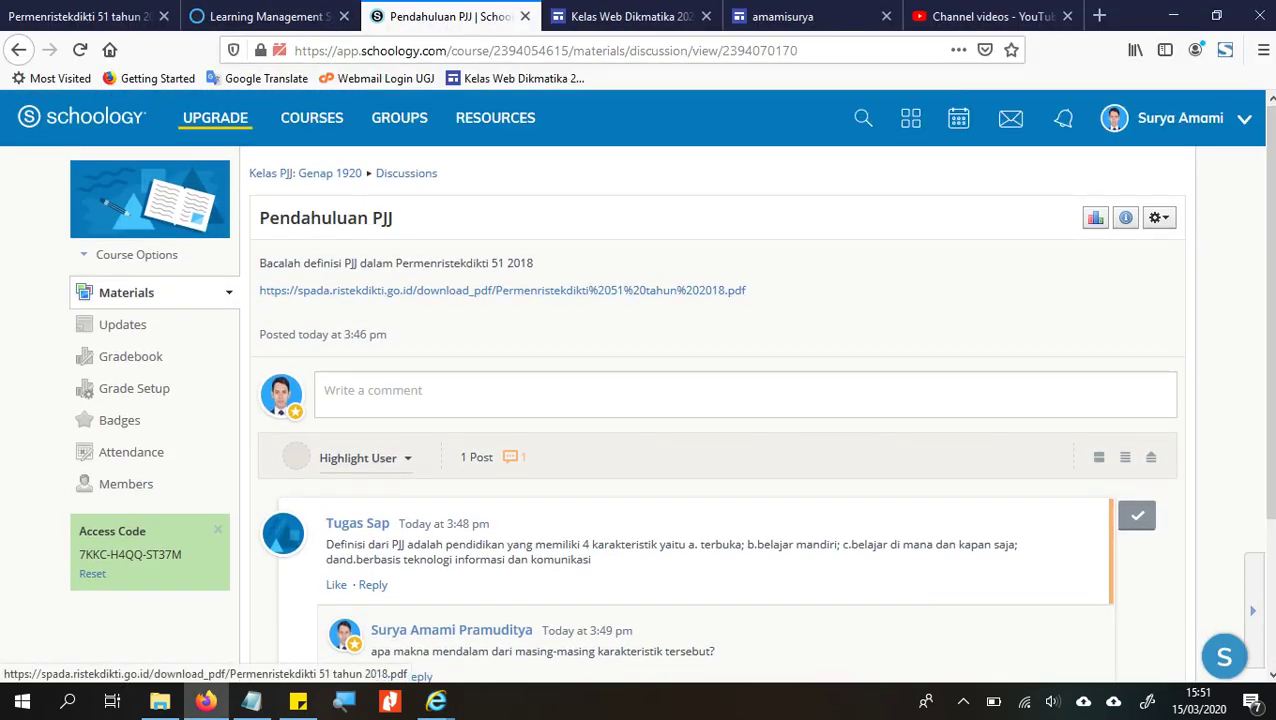
left_click(127, 293)
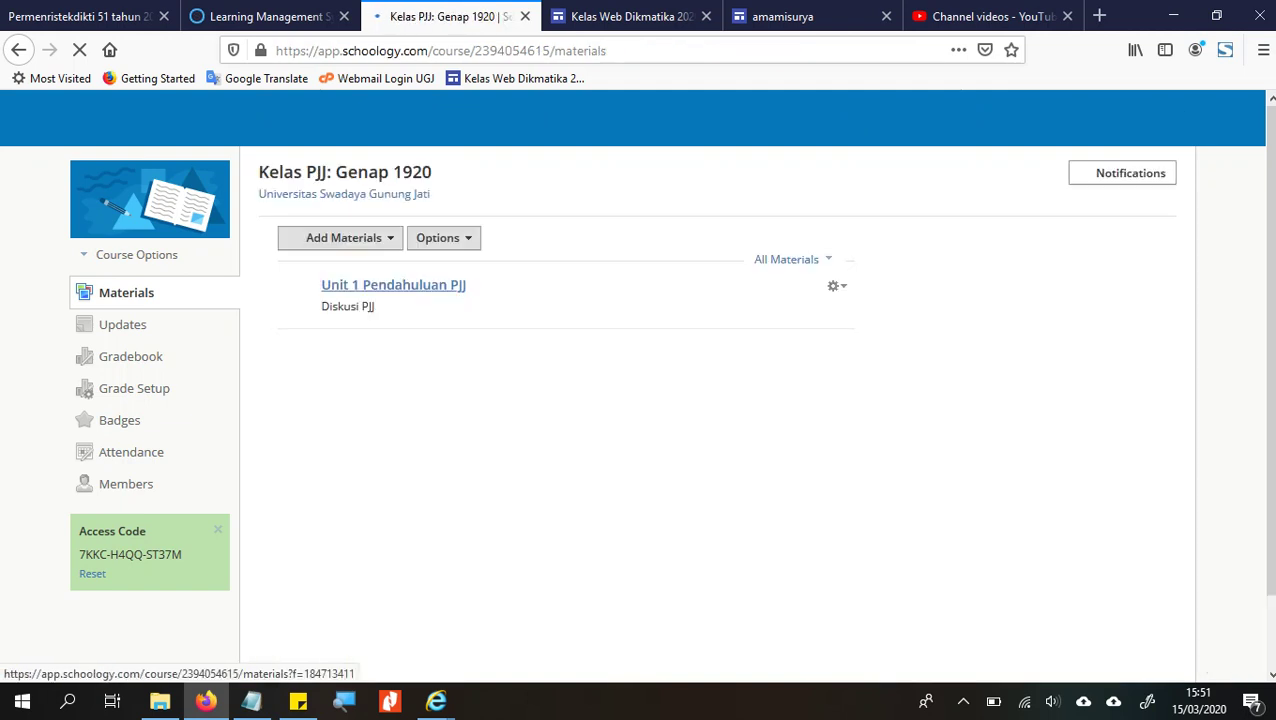
left_click(343, 237)
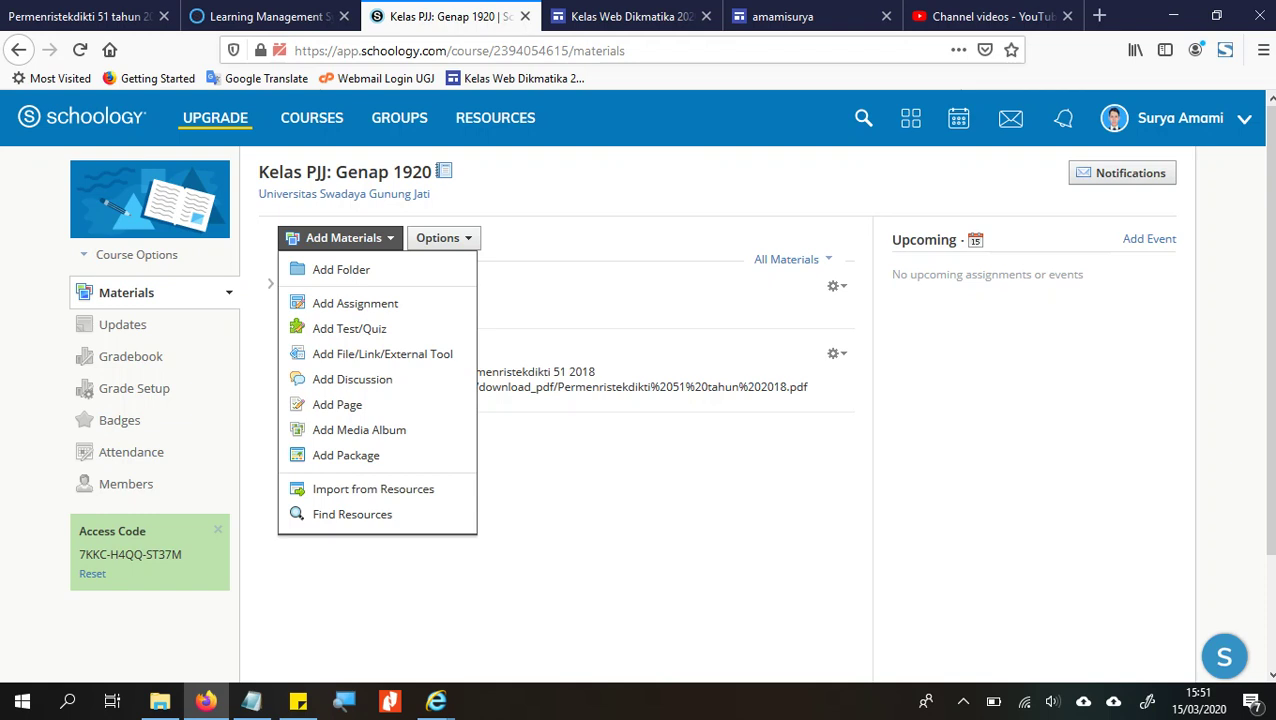
key("Escape")
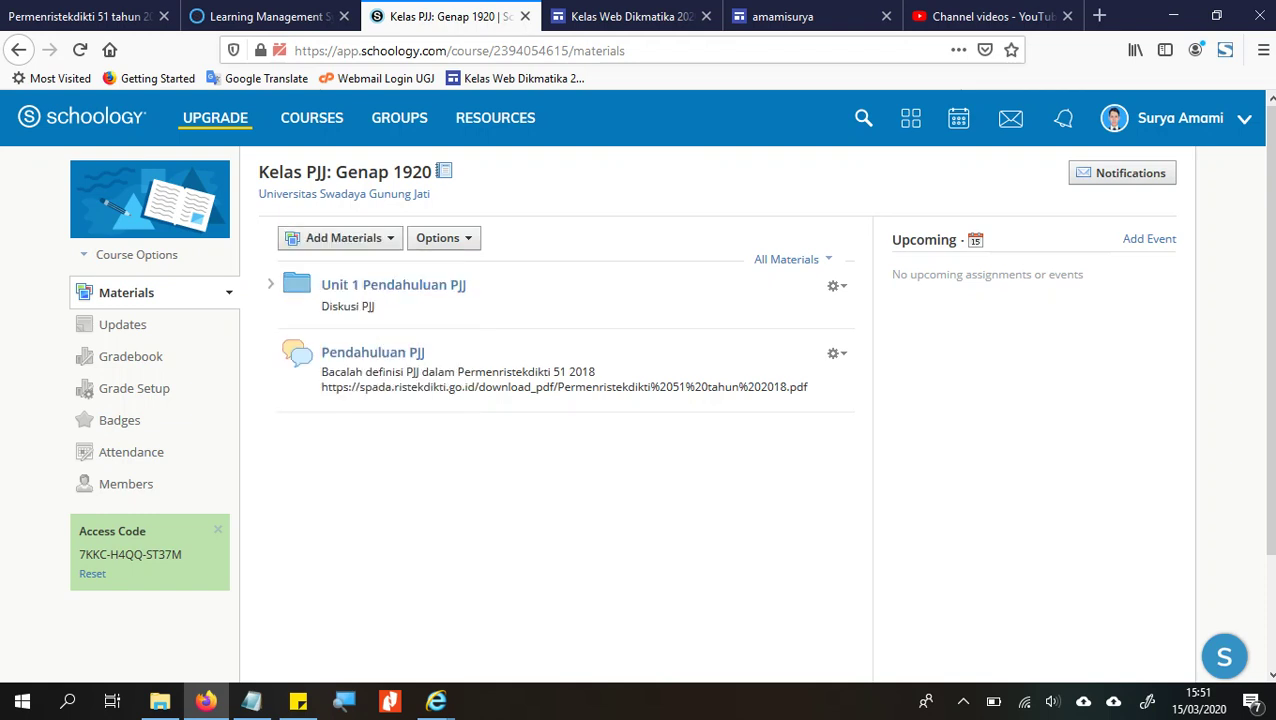